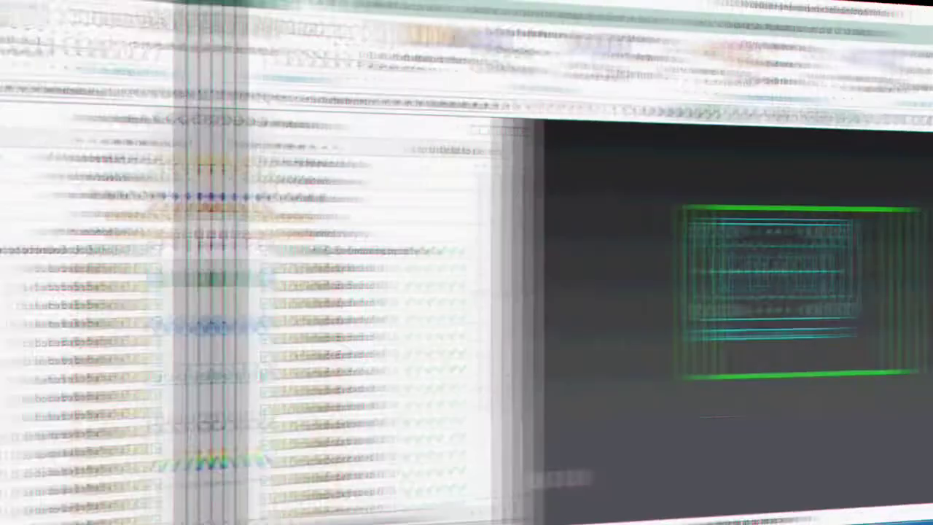
Delete the right-hand vertical border line beside the plate drawing
{"action": "scroll", "coordinate": [379, 220], "scroll_direction": "up", "scroll_amount": 2}
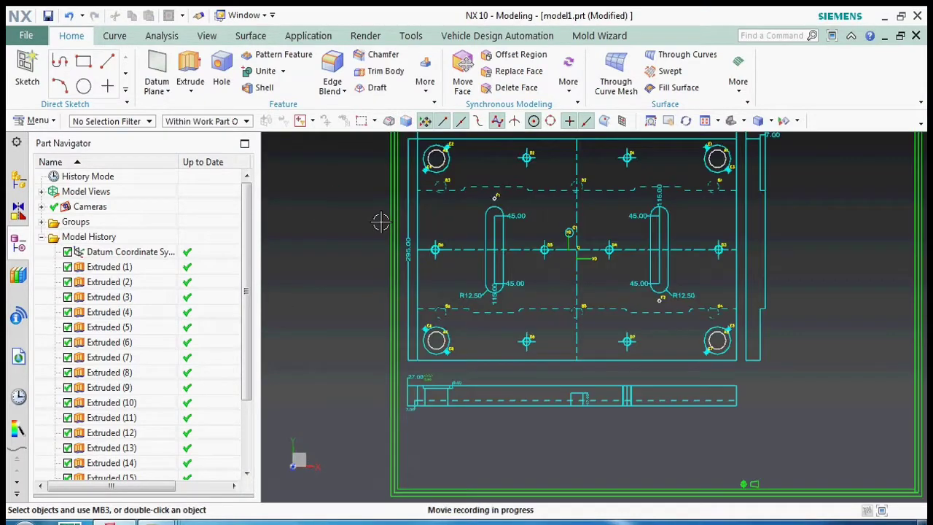
{"action": "scroll", "coordinate": [313, 234], "scroll_direction": "down", "scroll_amount": 1}
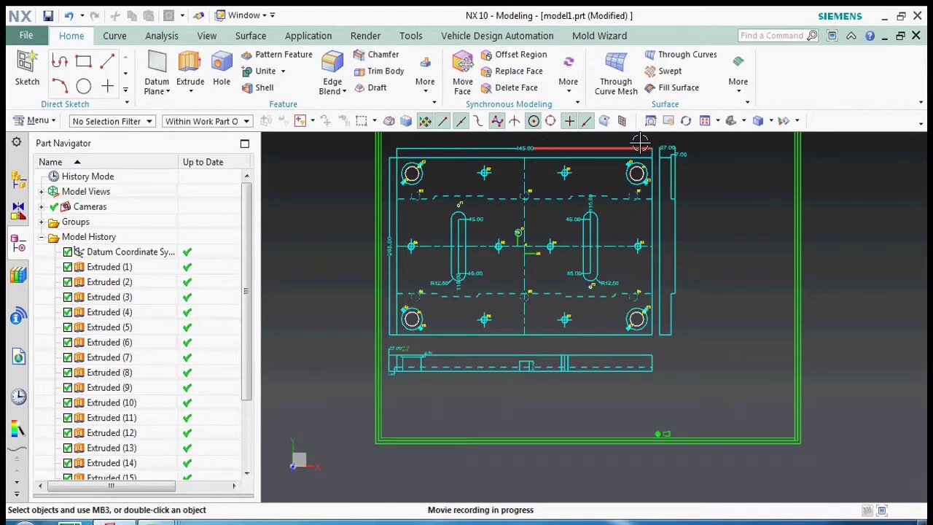
{"action": "scroll", "coordinate": [640, 142], "scroll_direction": "up", "scroll_amount": 1}
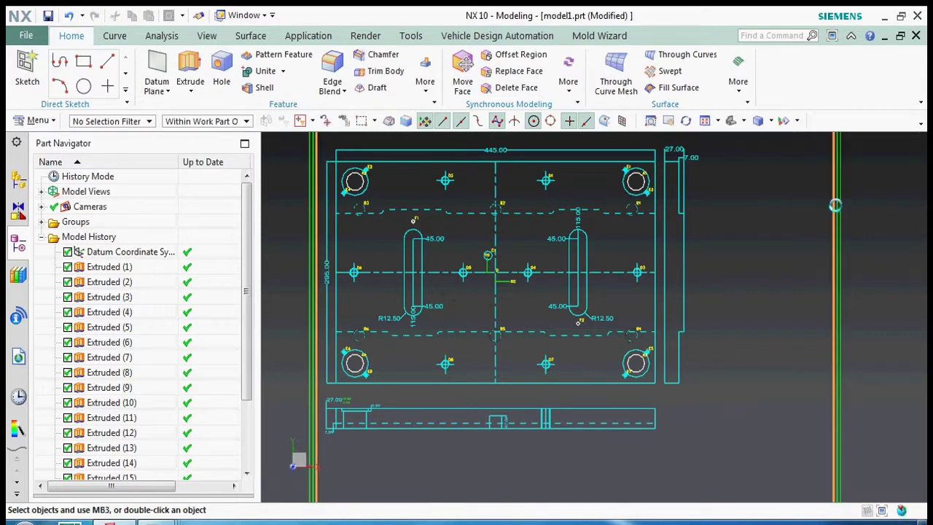
{"action": "double_click", "coordinate": [836, 205]}
{"action": "middle_click", "coordinate": [824, 231]}
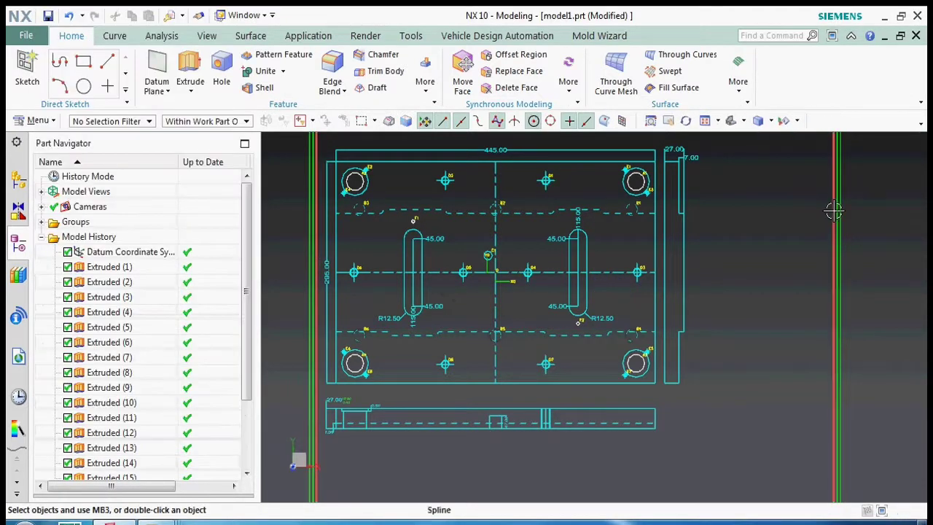
{"action": "left_click", "coordinate": [835, 210]}
{"action": "key", "text": "Delete"}
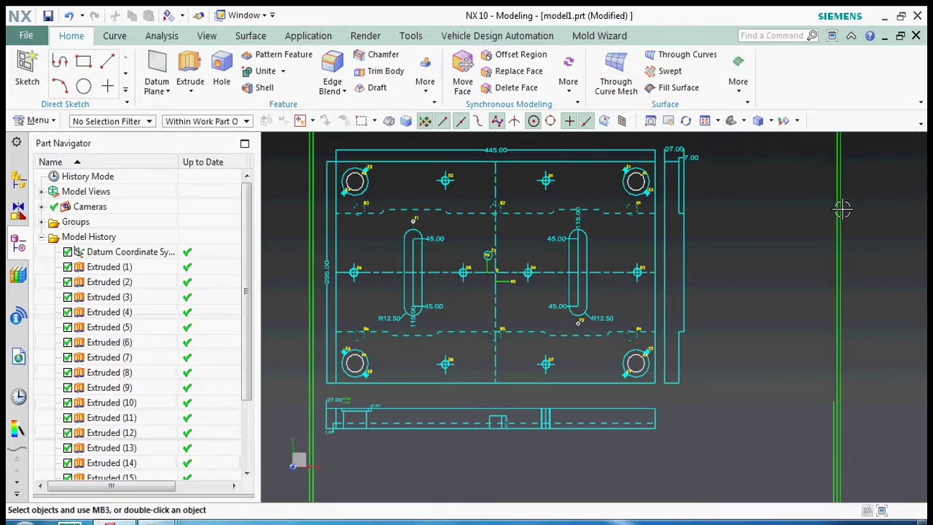
Select the remaining vertical border lines and delete them, leaving only the plate views
{"action": "left_click", "coordinate": [839, 206]}
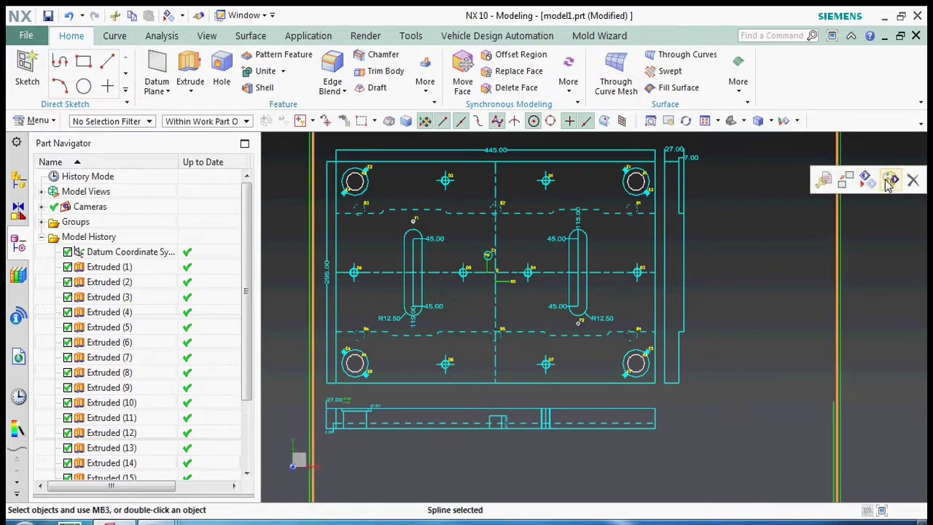
{"action": "left_click", "coordinate": [888, 184]}
{"action": "key", "text": "Return"}
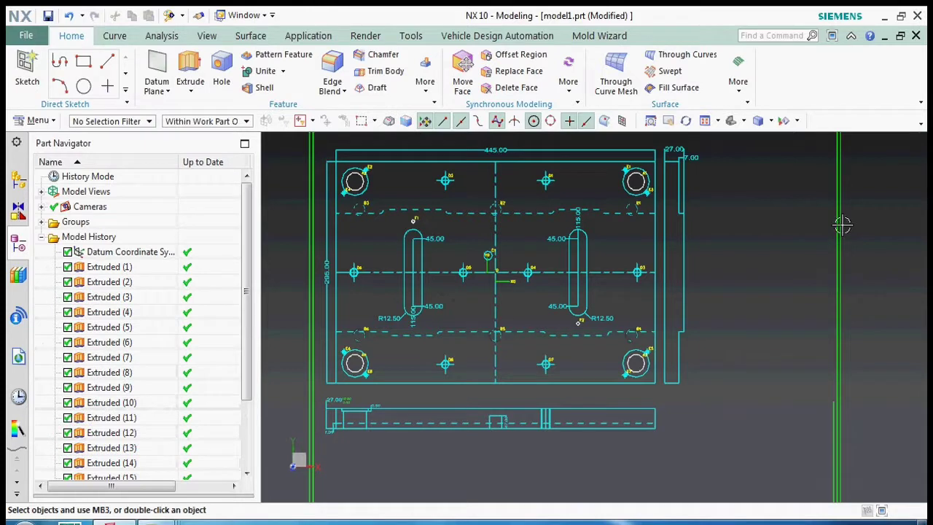
{"action": "left_click", "coordinate": [839, 219]}
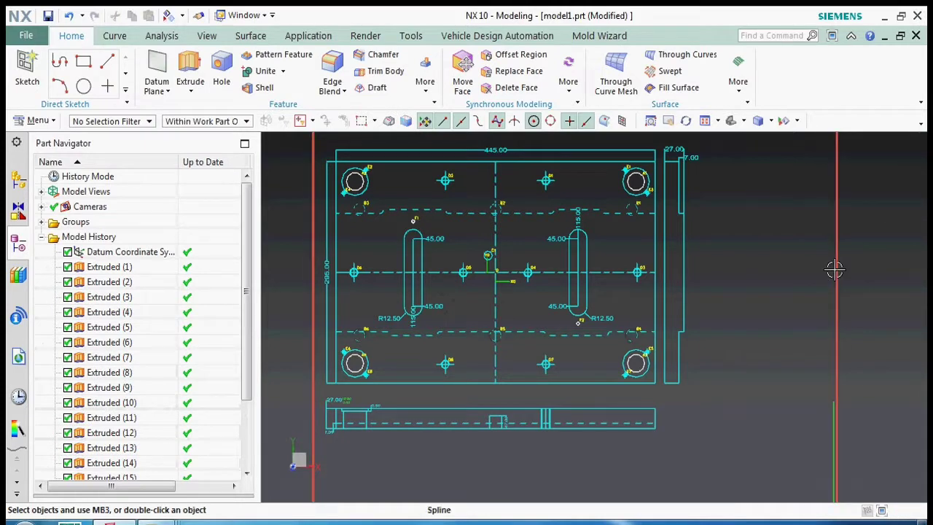
{"action": "key", "text": "Escape"}
{"action": "left_click", "coordinate": [832, 426]}
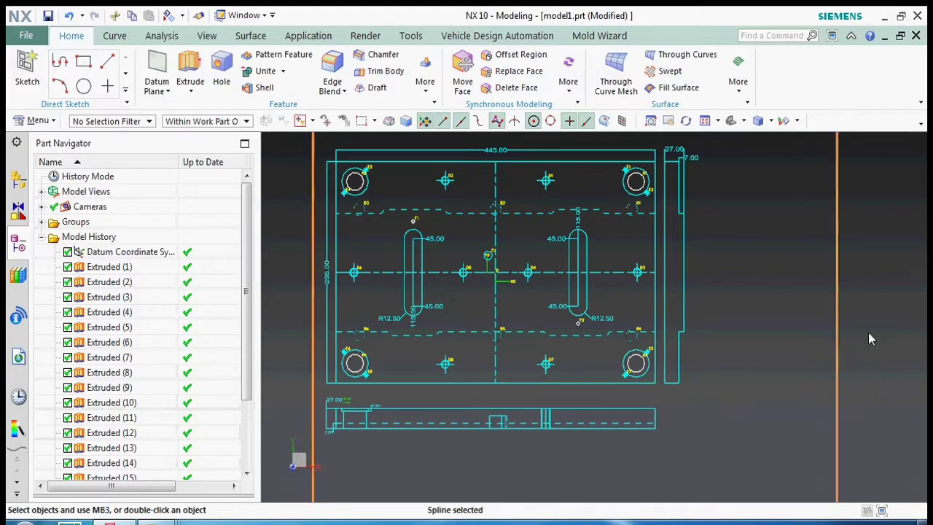
{"action": "key", "text": "Delete"}
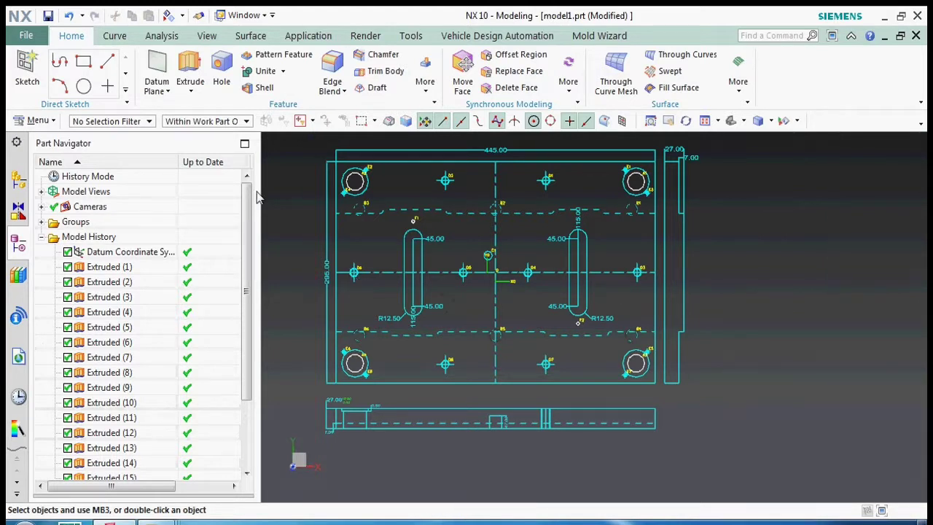
{"action": "scroll", "coordinate": [292, 188], "scroll_direction": "up", "scroll_amount": 1}
{"action": "scroll", "coordinate": [292, 188], "scroll_direction": "down", "scroll_amount": 1}
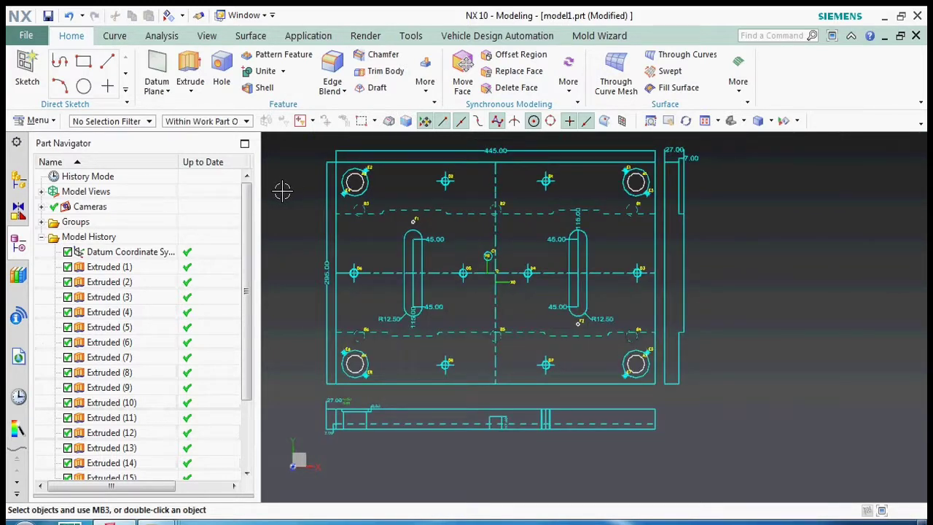
{"action": "scroll", "coordinate": [282, 191], "scroll_direction": "up", "scroll_amount": 1}
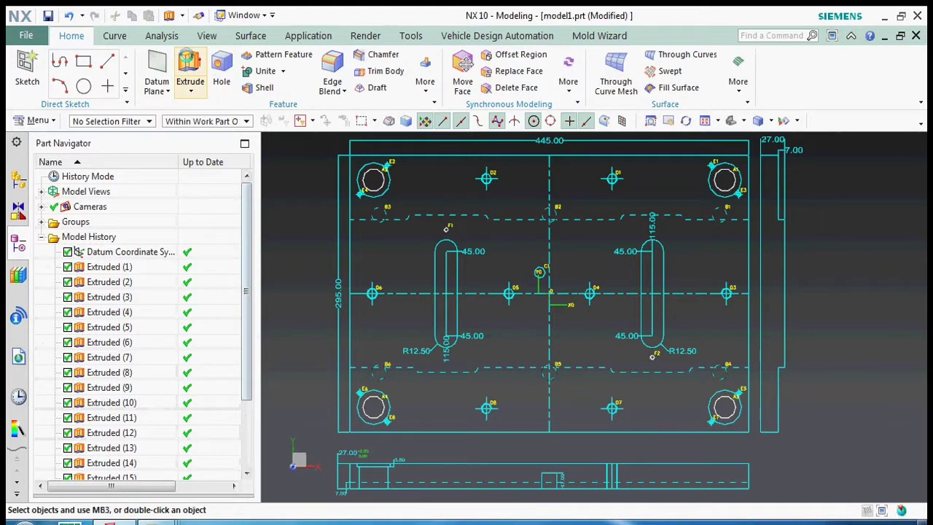
Extrude the plate's outer rectangle as a new body (Boolean None) to end distance -27 mm
{"action": "left_click", "coordinate": [189, 73]}
{"action": "left_click", "coordinate": [439, 156]}
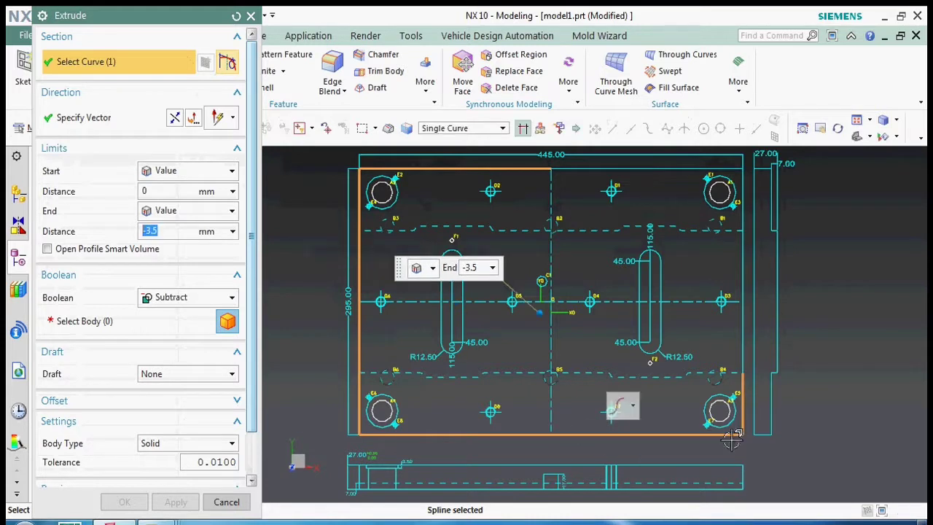
{"action": "left_click", "coordinate": [751, 193]}
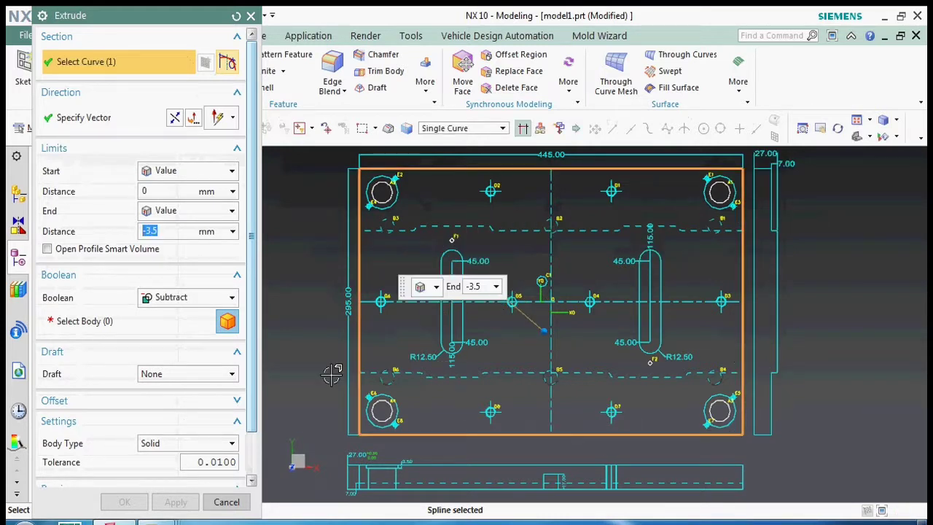
{"action": "left_click", "coordinate": [182, 301]}
{"action": "left_click", "coordinate": [175, 312]}
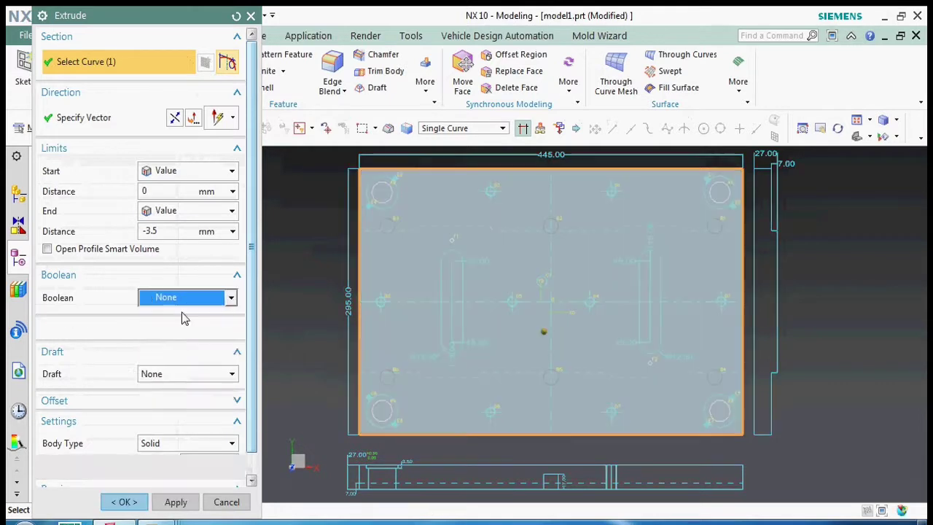
{"action": "left_click", "coordinate": [175, 234]}
{"action": "scroll", "coordinate": [348, 481], "scroll_direction": "up", "scroll_amount": 3}
{"action": "type", "text": "-27"}
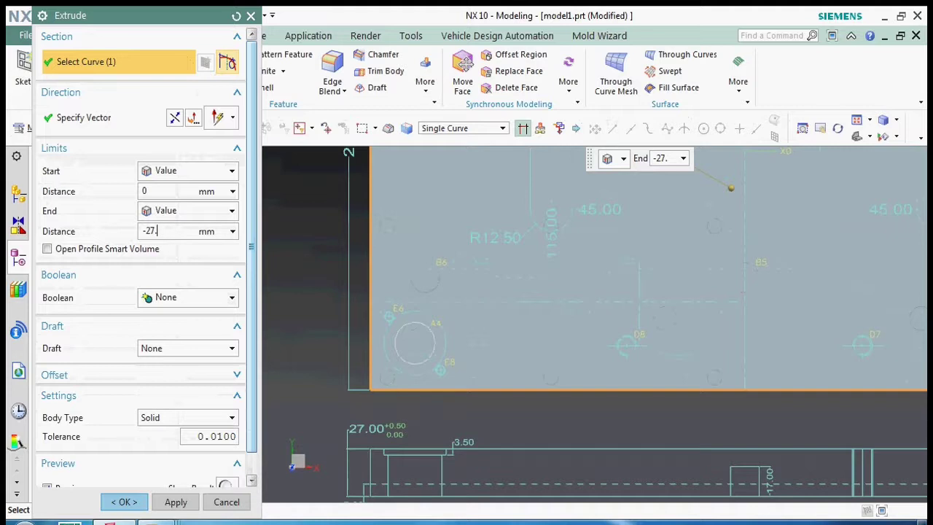
Create the 27 mm plate solid from the outline extrusion
{"action": "left_click", "coordinate": [164, 503]}
{"action": "scroll", "coordinate": [368, 329], "scroll_direction": "up", "scroll_amount": 2}
{"action": "scroll", "coordinate": [369, 328], "scroll_direction": "up", "scroll_amount": 2}
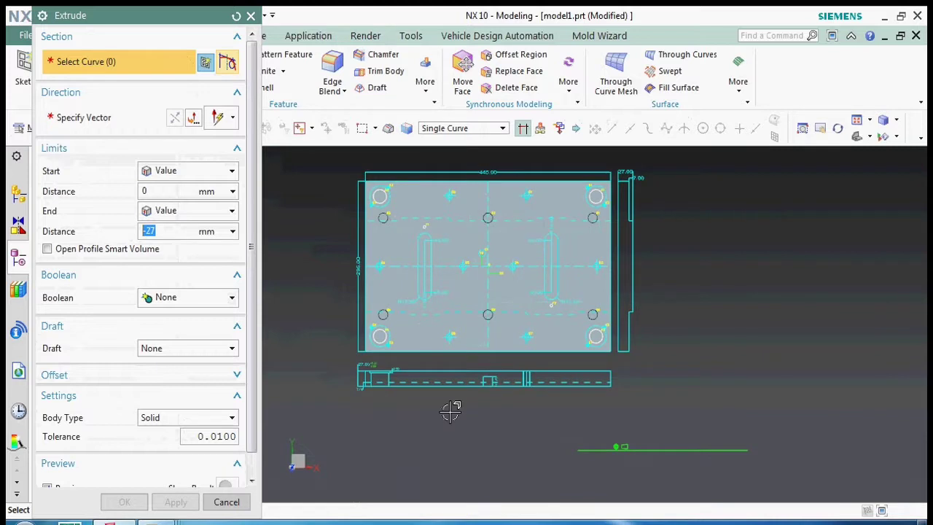
{"action": "scroll", "coordinate": [377, 217], "scroll_direction": "down", "scroll_amount": 3}
{"action": "scroll", "coordinate": [410, 156], "scroll_direction": "up", "scroll_amount": 1}
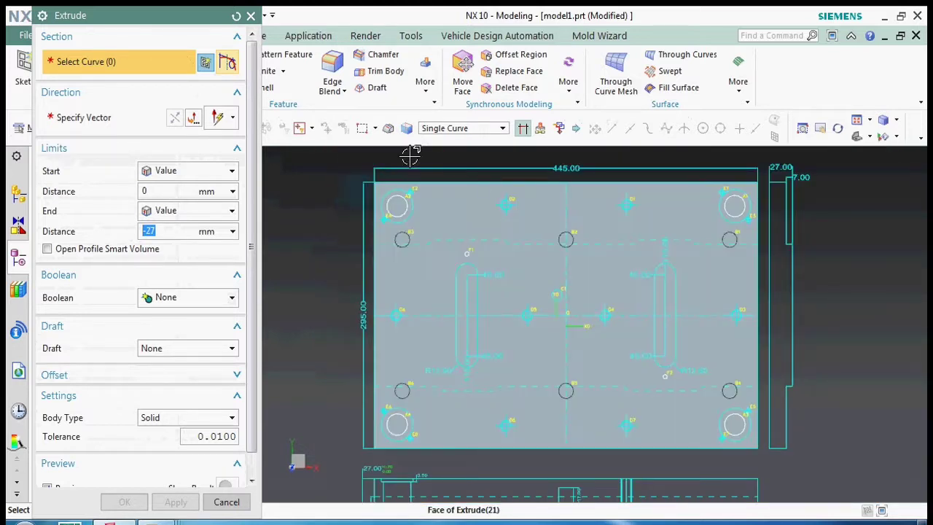
{"action": "scroll", "coordinate": [397, 219], "scroll_direction": "down", "scroll_amount": 3}
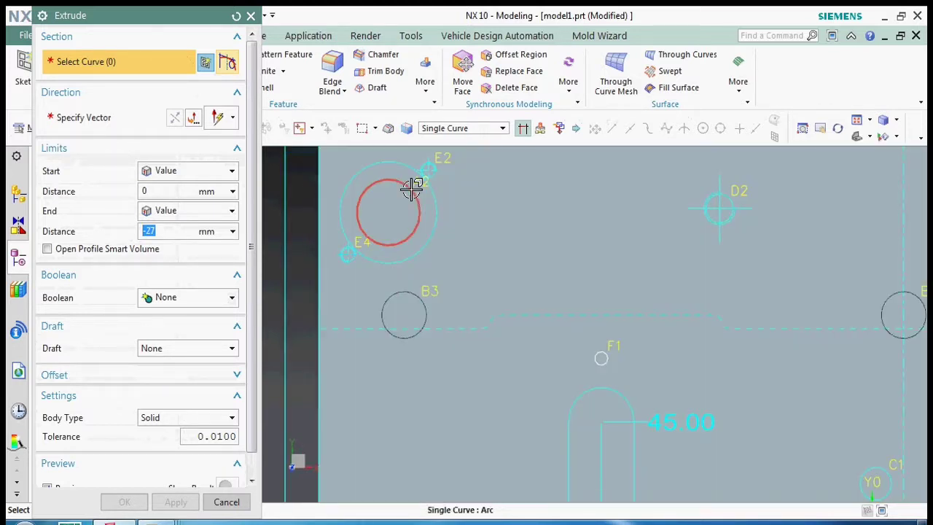
Select the four corner hole circles as the next extrusion's profile
{"action": "left_click", "coordinate": [396, 248]}
{"action": "scroll", "coordinate": [397, 266], "scroll_direction": "up", "scroll_amount": 2}
{"action": "scroll", "coordinate": [393, 262], "scroll_direction": "up", "scroll_amount": 2}
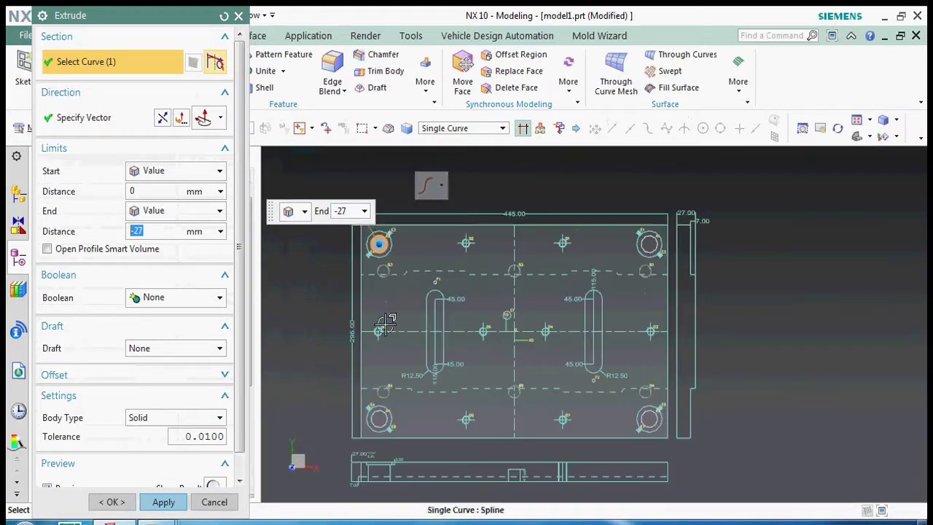
{"action": "scroll", "coordinate": [390, 264], "scroll_direction": "down", "scroll_amount": 1}
{"action": "scroll", "coordinate": [388, 265], "scroll_direction": "down", "scroll_amount": 5}
{"action": "scroll", "coordinate": [389, 264], "scroll_direction": "down", "scroll_amount": 2}
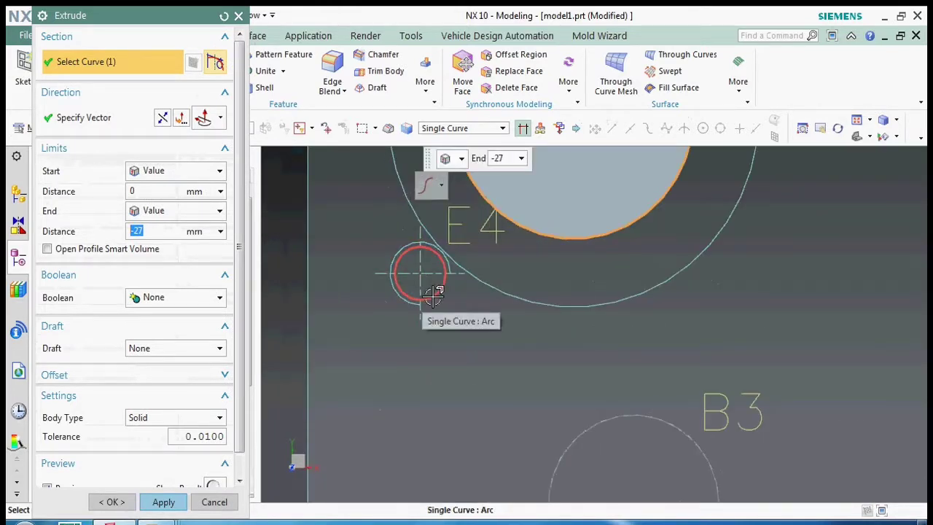
{"action": "left_click", "coordinate": [434, 294]}
{"action": "scroll", "coordinate": [434, 294], "scroll_direction": "up", "scroll_amount": 3}
{"action": "scroll", "coordinate": [401, 211], "scroll_direction": "up", "scroll_amount": 2}
{"action": "scroll", "coordinate": [382, 375], "scroll_direction": "down", "scroll_amount": 5}
{"action": "scroll", "coordinate": [343, 346], "scroll_direction": "down", "scroll_amount": 1}
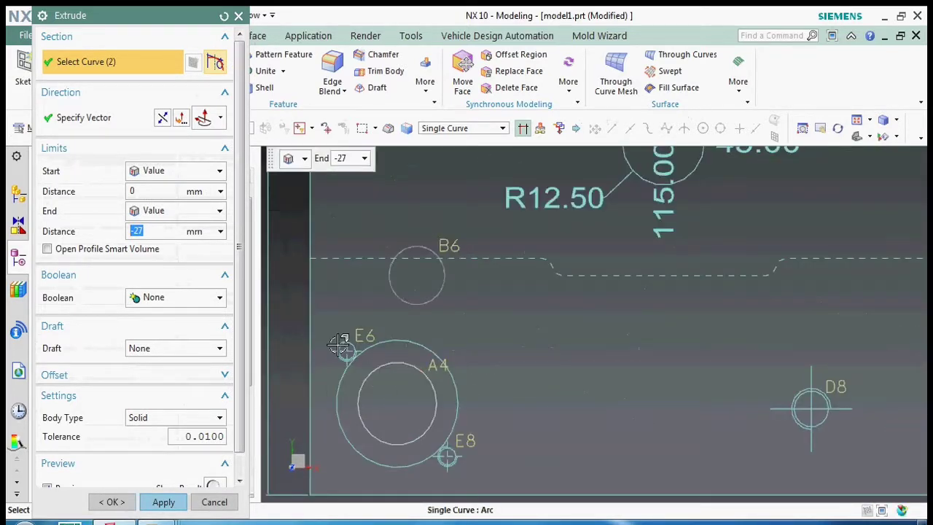
{"action": "scroll", "coordinate": [332, 314], "scroll_direction": "up", "scroll_amount": 3}
{"action": "scroll", "coordinate": [365, 278], "scroll_direction": "up", "scroll_amount": 2}
{"action": "scroll", "coordinate": [437, 372], "scroll_direction": "down", "scroll_amount": 5}
{"action": "left_click", "coordinate": [494, 375]}
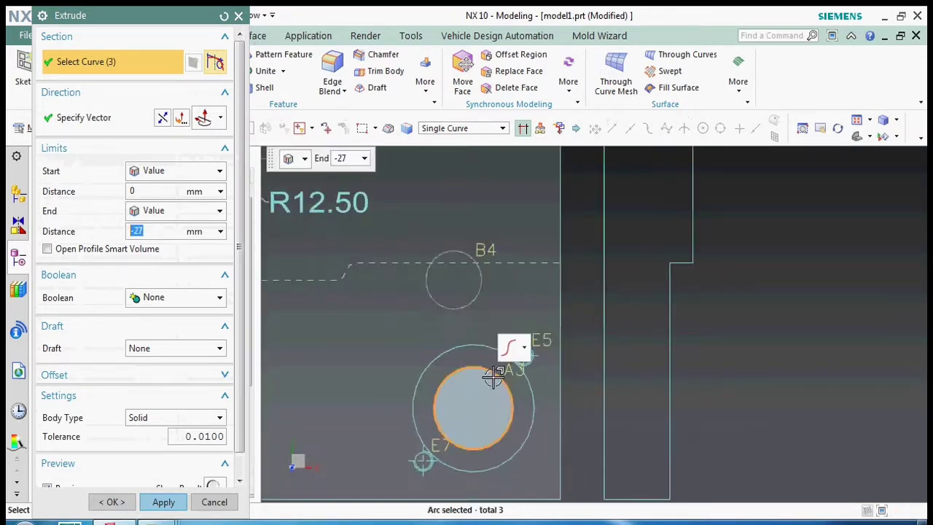
{"action": "scroll", "coordinate": [493, 376], "scroll_direction": "up", "scroll_amount": 2}
{"action": "scroll", "coordinate": [510, 218], "scroll_direction": "down", "scroll_amount": 2}
{"action": "left_click", "coordinate": [538, 179]}
{"action": "scroll", "coordinate": [547, 266], "scroll_direction": "up", "scroll_amount": 3}
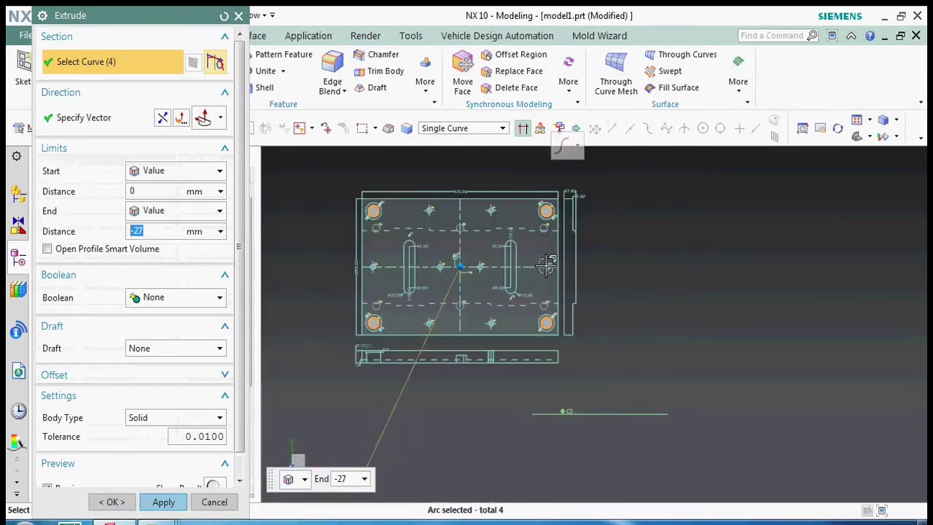
{"action": "scroll", "coordinate": [382, 333], "scroll_direction": "down", "scroll_amount": 3}
{"action": "scroll", "coordinate": [381, 334], "scroll_direction": "up", "scroll_amount": 3}
{"action": "scroll", "coordinate": [413, 220], "scroll_direction": "down", "scroll_amount": 3}
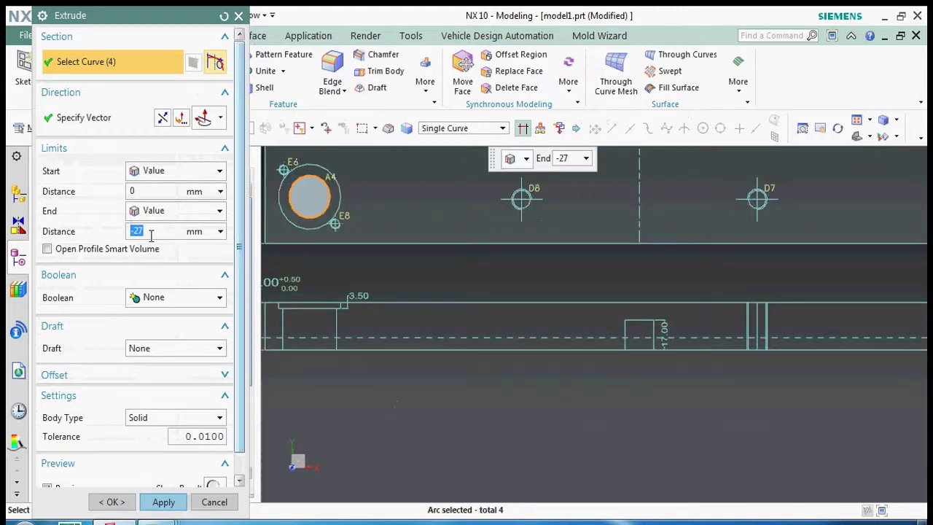
{"action": "scroll", "coordinate": [449, 259], "scroll_direction": "up", "scroll_amount": 1}
Subtract the extrusion from the plate body to cut the four corner holes
{"action": "left_click", "coordinate": [181, 298]}
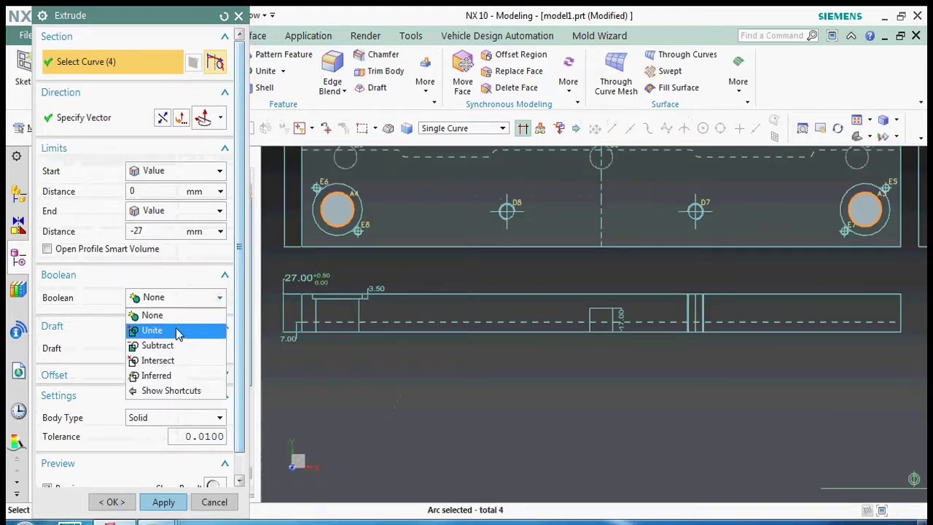
{"action": "left_click", "coordinate": [181, 346]}
{"action": "left_click", "coordinate": [356, 231]}
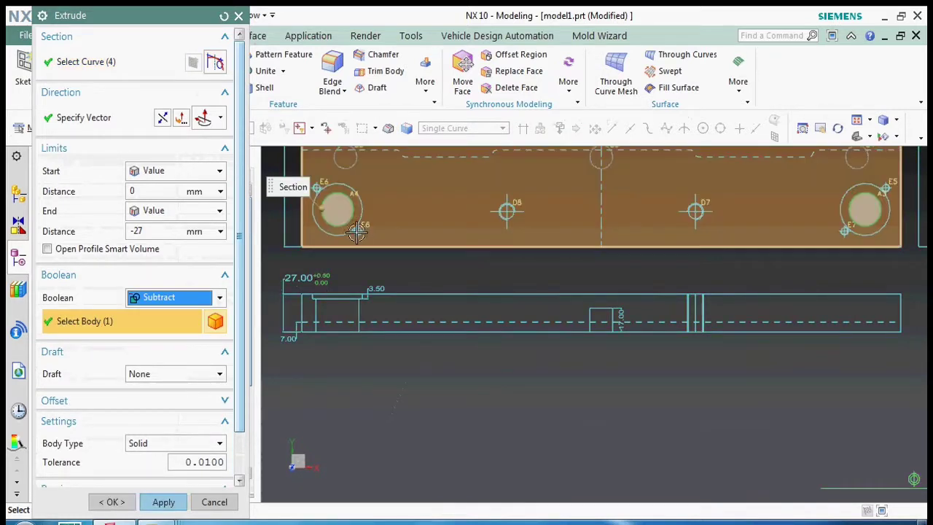
{"action": "left_click", "coordinate": [163, 503]}
{"action": "middle_click_drag", "start_coordinate": [350, 279], "coordinate": [369, 260]}
With Ctrl+B, pick three leftover cylindrical sheet bodies to hide
{"action": "middle_click_drag", "start_coordinate": [389, 302], "coordinate": [386, 327]}
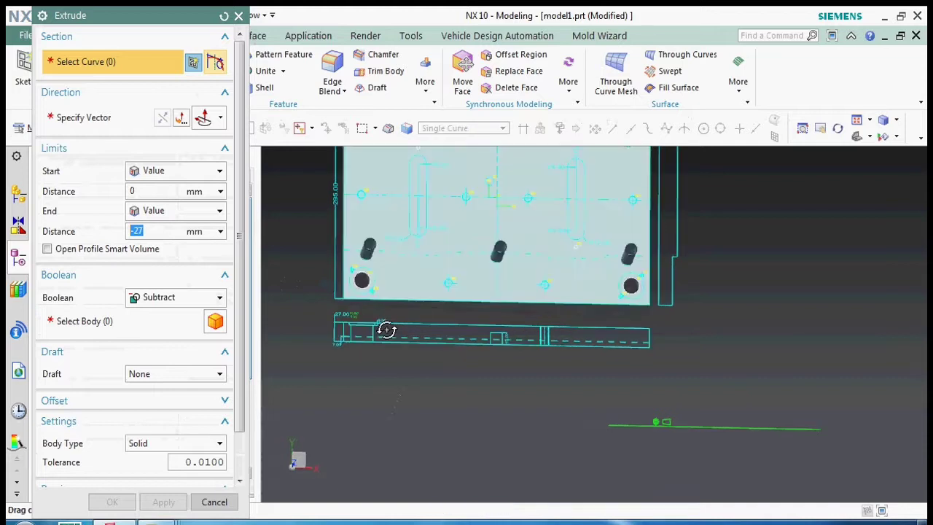
{"action": "key", "text": "ctrl+b"}
{"action": "scroll", "coordinate": [371, 235], "scroll_direction": "up", "scroll_amount": 3}
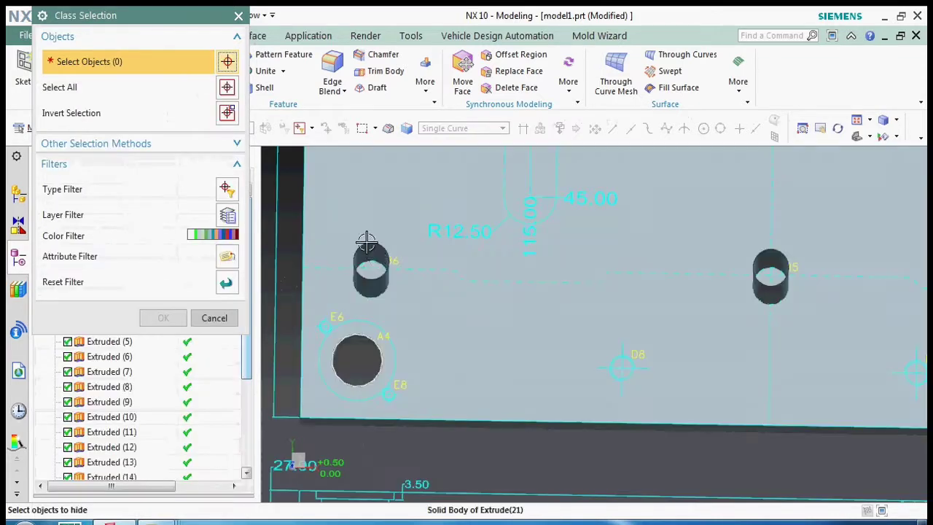
{"action": "left_click", "coordinate": [372, 250]}
{"action": "scroll", "coordinate": [537, 290], "scroll_direction": "down", "scroll_amount": 3}
{"action": "scroll", "coordinate": [546, 267], "scroll_direction": "up", "scroll_amount": 3}
{"action": "left_click", "coordinate": [546, 269]}
{"action": "scroll", "coordinate": [425, 277], "scroll_direction": "down", "scroll_amount": 2}
{"action": "scroll", "coordinate": [644, 267], "scroll_direction": "down", "scroll_amount": 2}
{"action": "scroll", "coordinate": [609, 267], "scroll_direction": "up", "scroll_amount": 3}
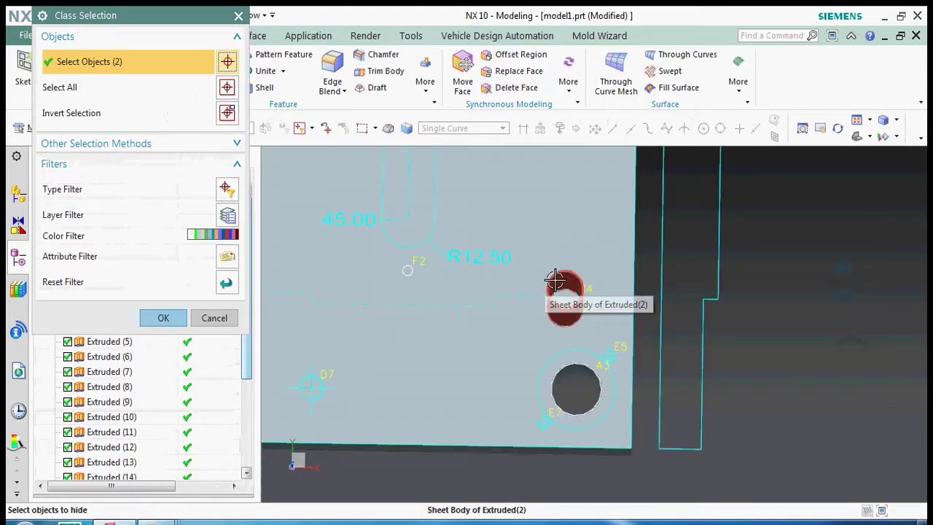
{"action": "left_click", "coordinate": [556, 280]}
{"action": "scroll", "coordinate": [583, 252], "scroll_direction": "down", "scroll_amount": 3}
{"action": "scroll", "coordinate": [586, 210], "scroll_direction": "up", "scroll_amount": 3}
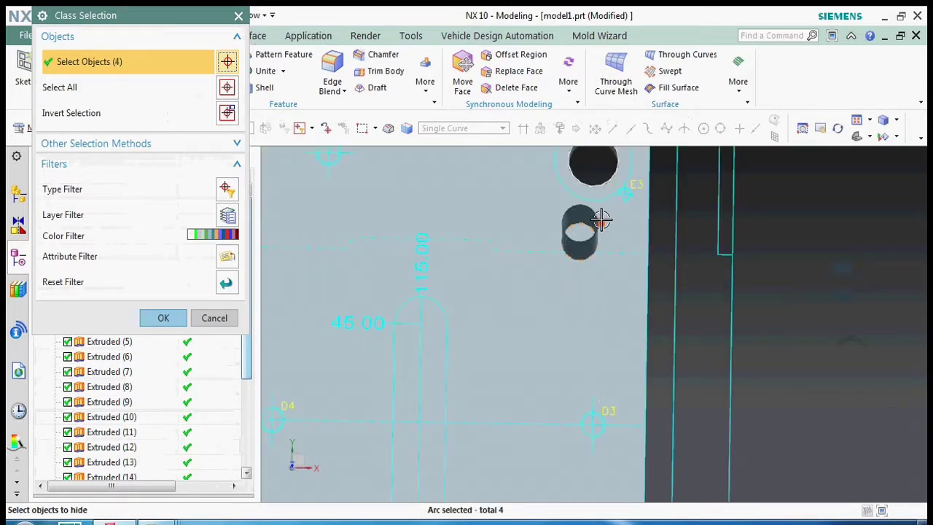
Adjust the hide set to include the large sheet body and another body, then hide them
{"action": "left_click", "coordinate": [579, 220], "text": "shift"}
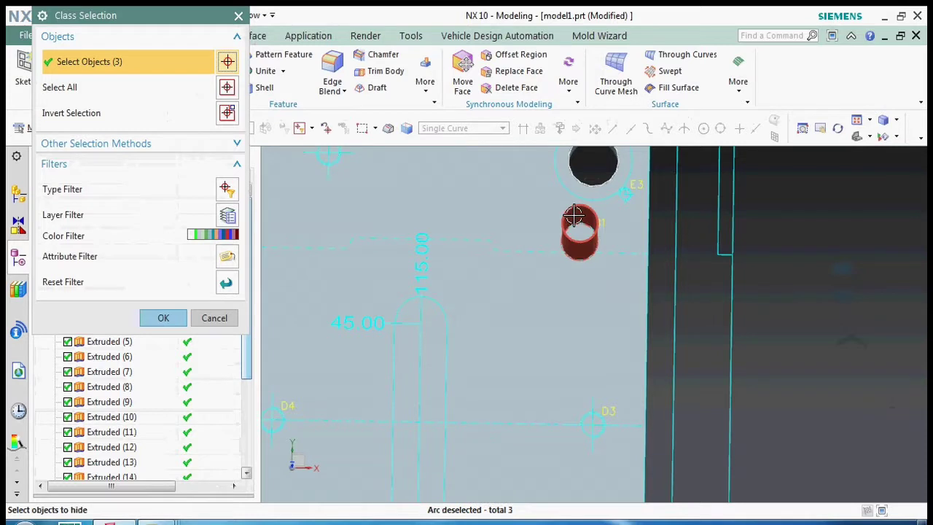
{"action": "left_click", "coordinate": [574, 216]}
{"action": "scroll", "coordinate": [500, 250], "scroll_direction": "down", "scroll_amount": 3}
{"action": "scroll", "coordinate": [552, 234], "scroll_direction": "up", "scroll_amount": 2}
{"action": "scroll", "coordinate": [546, 229], "scroll_direction": "up", "scroll_amount": 2}
{"action": "left_click", "coordinate": [440, 264]}
{"action": "scroll", "coordinate": [319, 246], "scroll_direction": "down", "scroll_amount": 3}
{"action": "scroll", "coordinate": [308, 255], "scroll_direction": "up", "scroll_amount": 3}
{"action": "left_click", "coordinate": [389, 229]}
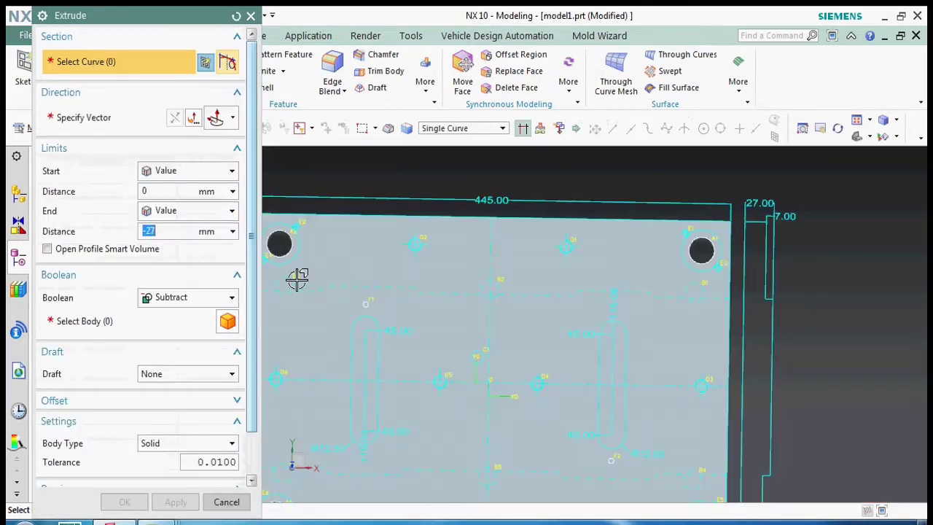
{"action": "scroll", "coordinate": [298, 280], "scroll_direction": "down", "scroll_amount": 3}
{"action": "scroll", "coordinate": [619, 256], "scroll_direction": "up", "scroll_amount": 3}
{"action": "scroll", "coordinate": [619, 257], "scroll_direction": "down", "scroll_amount": 3}
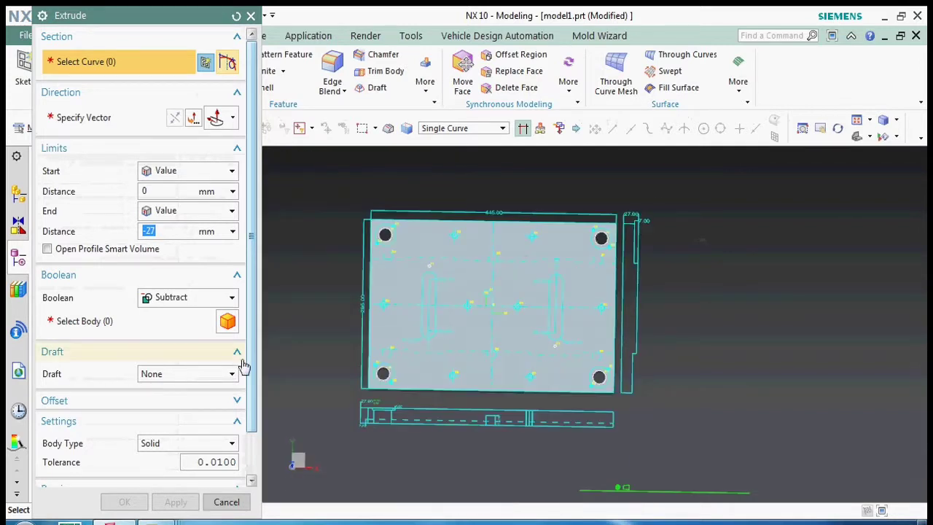
Cancel the pending Extrude and hide the Extruded (3) pin cylinder feature
{"action": "left_click", "coordinate": [226, 503]}
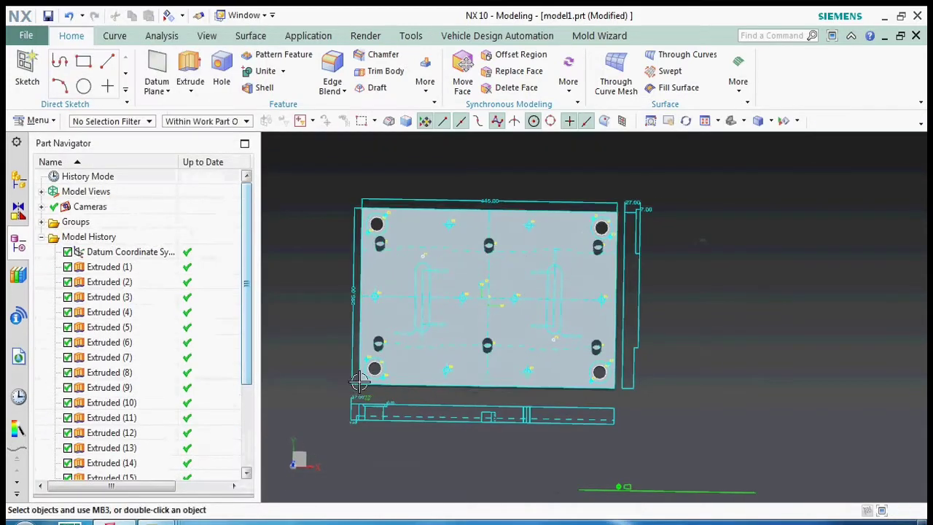
{"action": "scroll", "coordinate": [364, 350], "scroll_direction": "up", "scroll_amount": 3}
{"action": "scroll", "coordinate": [375, 346], "scroll_direction": "down", "scroll_amount": 3}
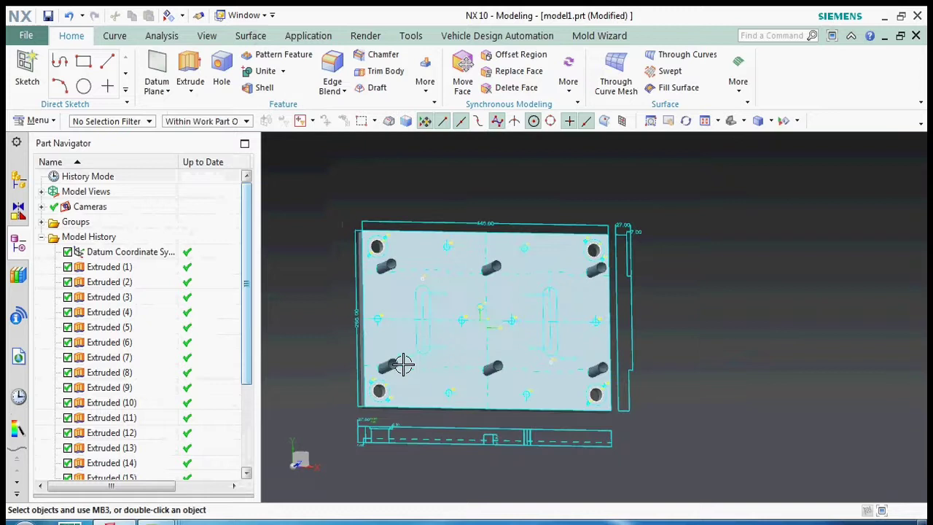
{"action": "scroll", "coordinate": [404, 364], "scroll_direction": "up", "scroll_amount": 3}
{"action": "left_click", "coordinate": [371, 373]}
{"action": "key", "text": "ctrl+b"}
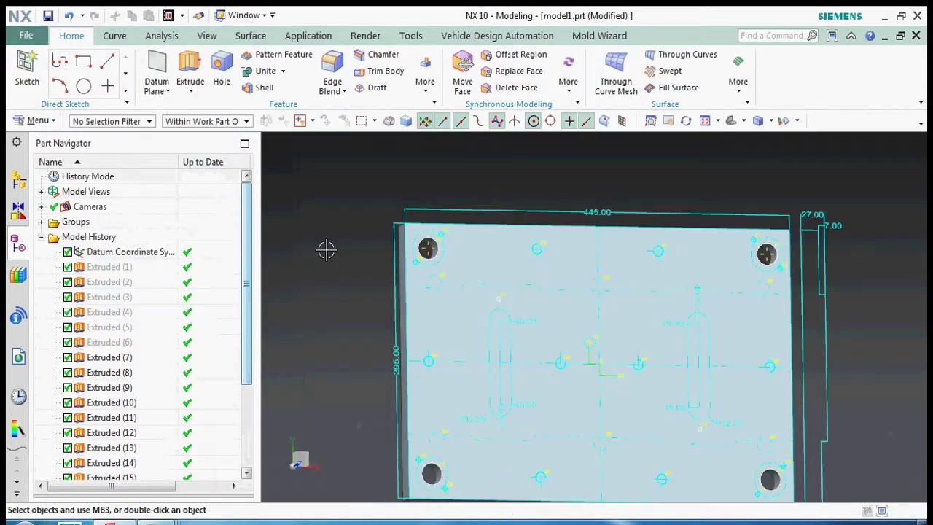
{"action": "right_click", "coordinate": [326, 250]}
{"action": "scroll", "coordinate": [413, 269], "scroll_direction": "up", "scroll_amount": 3}
{"action": "scroll", "coordinate": [343, 264], "scroll_direction": "down", "scroll_amount": 3}
{"action": "mouse_move", "coordinate": [464, 304]}
{"action": "middle_mouse_down"}
{"action": "mouse_move", "coordinate": [411, 321]}
{"action": "mouse_move", "coordinate": [421, 355]}
{"action": "middle_mouse_up"}
{"action": "scroll", "coordinate": [387, 361], "scroll_direction": "up", "scroll_amount": 3}
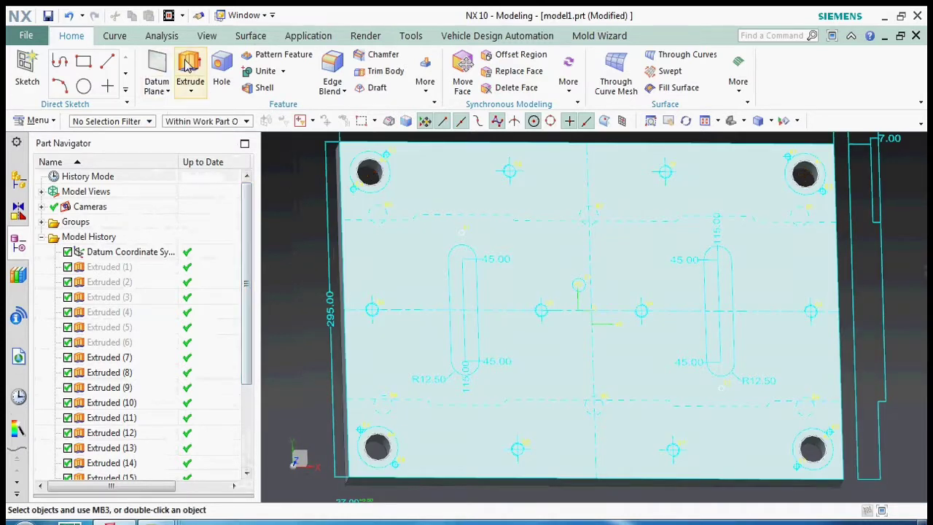
Start a new Extrude with sketch SKETCH_000 on the plate face, then finish the sketch
{"action": "left_click", "coordinate": [188, 65]}
{"action": "scroll", "coordinate": [368, 437], "scroll_direction": "up", "scroll_amount": 5}
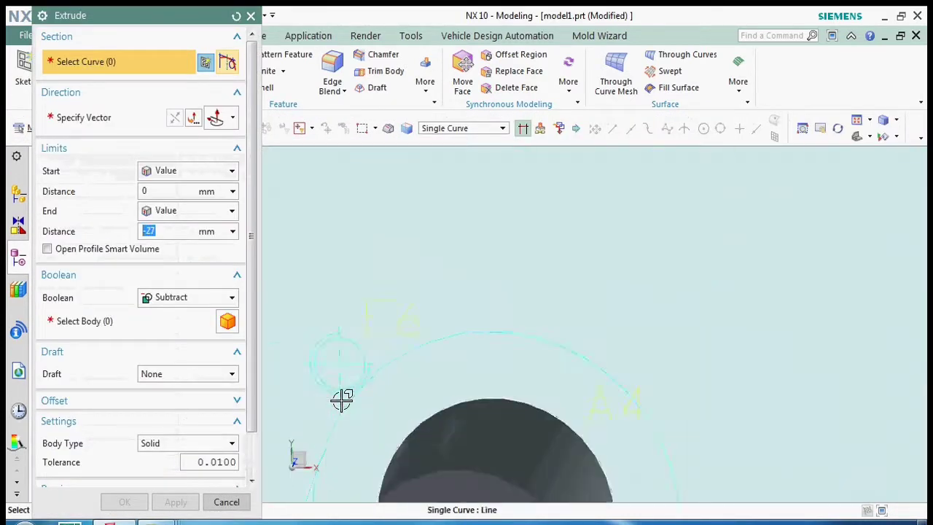
{"action": "left_click", "coordinate": [347, 360]}
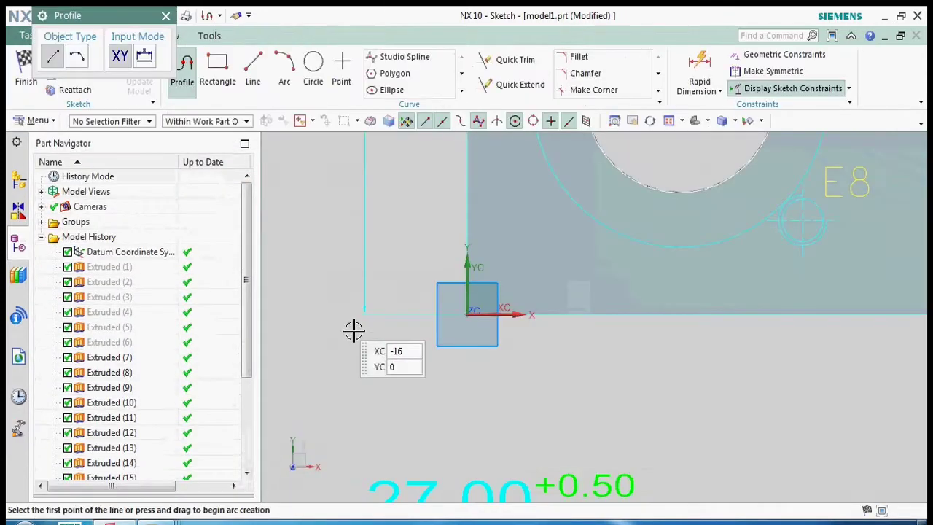
{"action": "left_click", "coordinate": [167, 16]}
{"action": "left_click", "coordinate": [26, 70]}
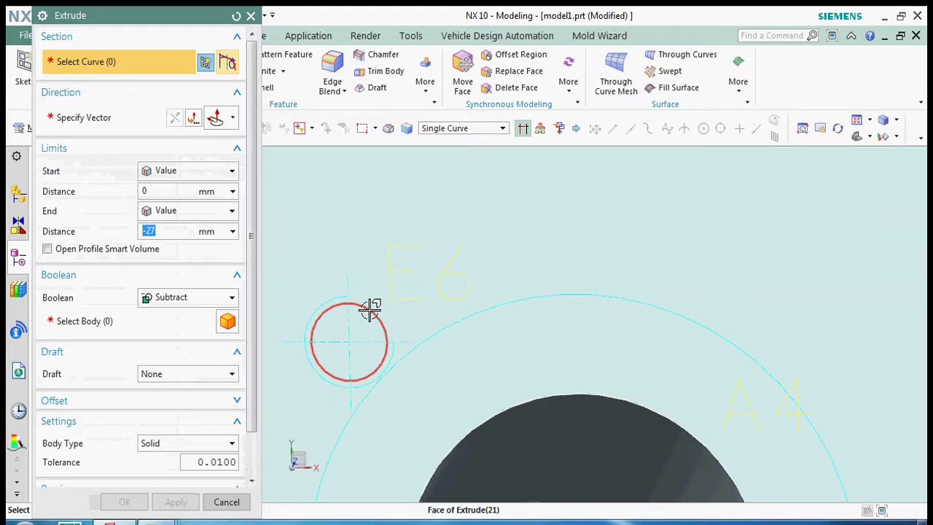
Use the Connected Curves rule to profile the small circle near E6, and target the plate body
{"action": "left_click", "coordinate": [370, 309]}
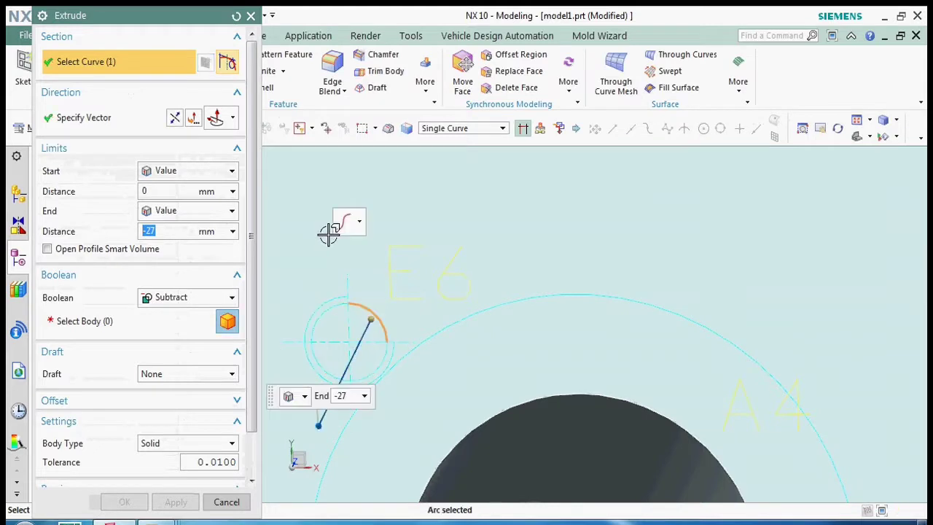
{"action": "scroll", "coordinate": [341, 266], "scroll_direction": "up", "scroll_amount": 5}
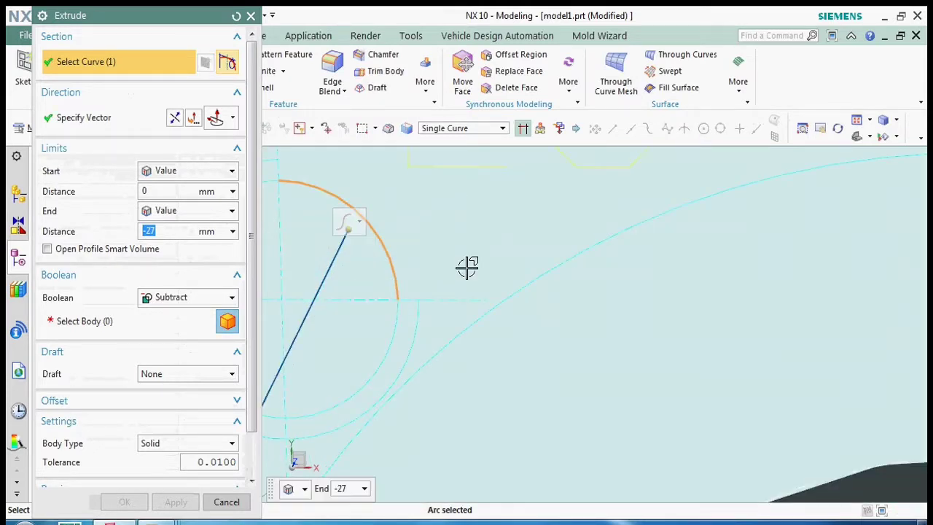
{"action": "left_click", "coordinate": [379, 246], "text": "shift"}
{"action": "left_click", "coordinate": [503, 128]}
{"action": "left_click", "coordinate": [477, 152]}
{"action": "left_click", "coordinate": [374, 227]}
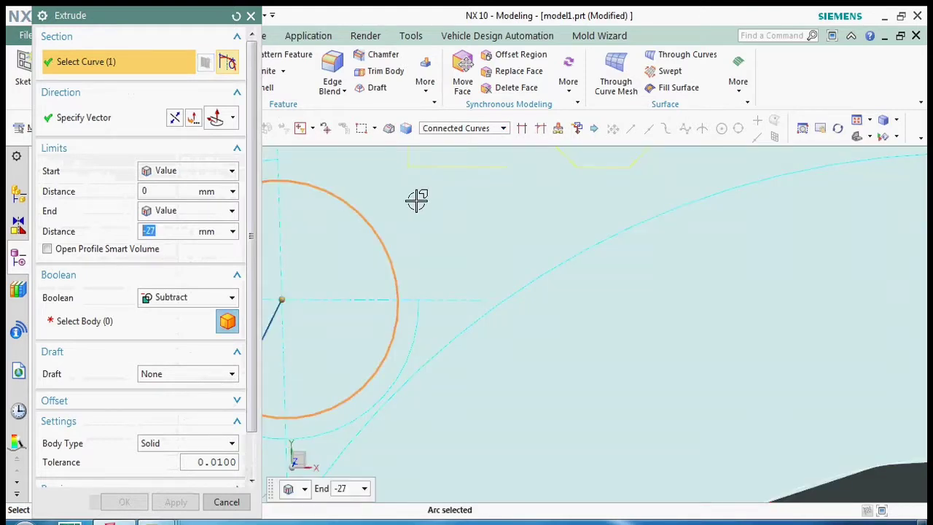
{"action": "scroll", "coordinate": [408, 219], "scroll_direction": "down", "scroll_amount": 5}
{"action": "left_click", "coordinate": [119, 326]}
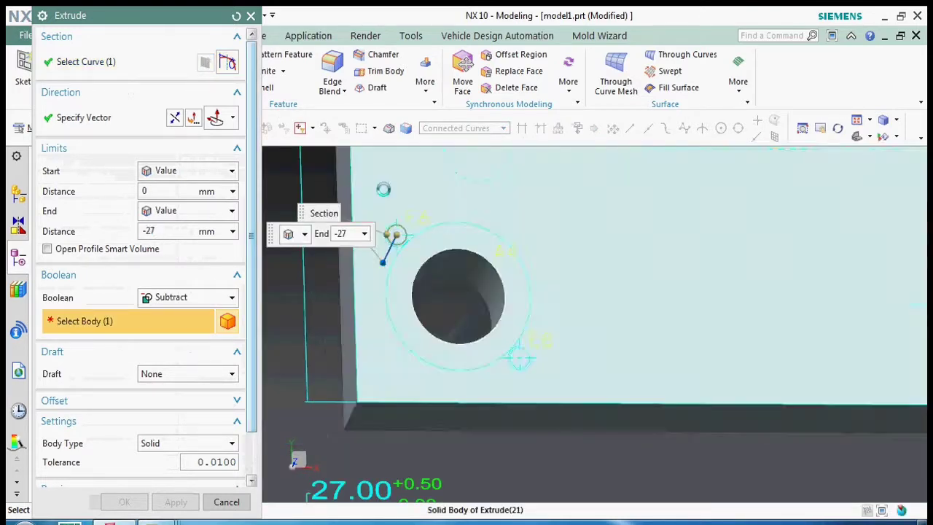
{"action": "left_click", "coordinate": [323, 383]}
{"action": "scroll", "coordinate": [528, 355], "scroll_direction": "up", "scroll_amount": 3}
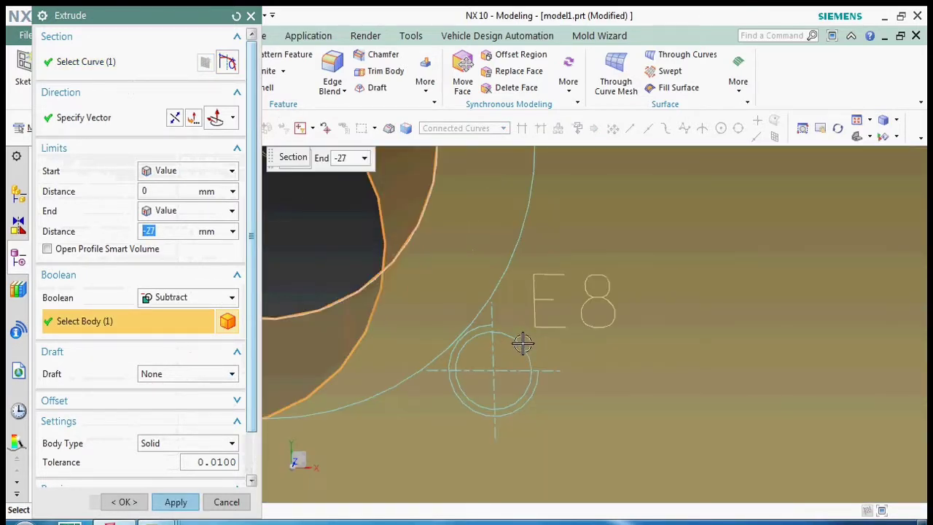
Add the small circles at E8, E7 and E5 to the profile
{"action": "left_click", "coordinate": [79, 63]}
{"action": "left_click", "coordinate": [515, 347]}
{"action": "scroll", "coordinate": [394, 318], "scroll_direction": "down", "scroll_amount": 3}
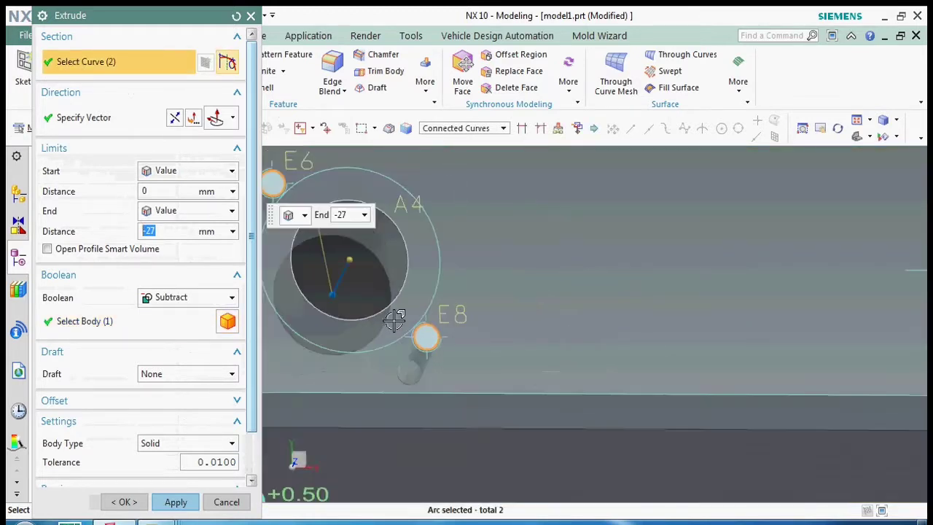
{"action": "scroll", "coordinate": [673, 317], "scroll_direction": "up", "scroll_amount": 3}
{"action": "scroll", "coordinate": [631, 303], "scroll_direction": "up", "scroll_amount": 2}
{"action": "scroll", "coordinate": [632, 303], "scroll_direction": "down", "scroll_amount": 3}
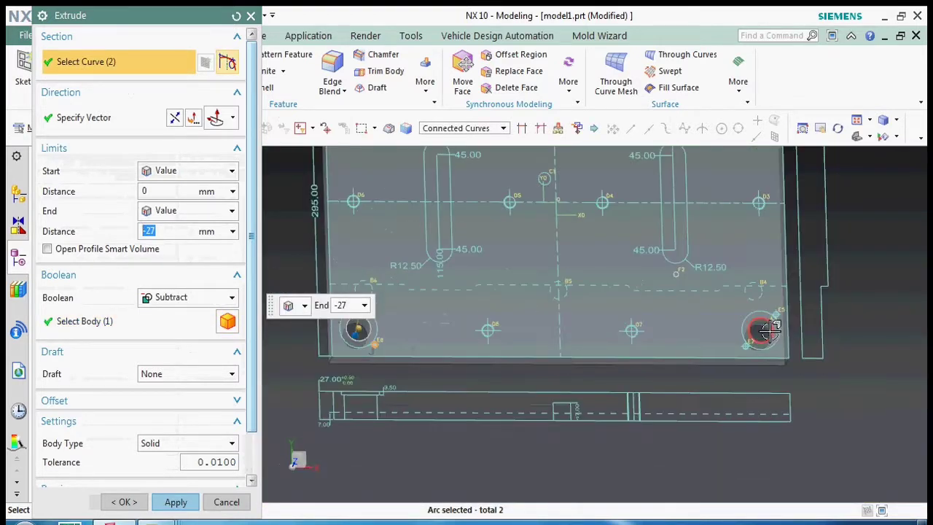
{"action": "scroll", "coordinate": [759, 332], "scroll_direction": "up", "scroll_amount": 4}
{"action": "left_click", "coordinate": [654, 341]}
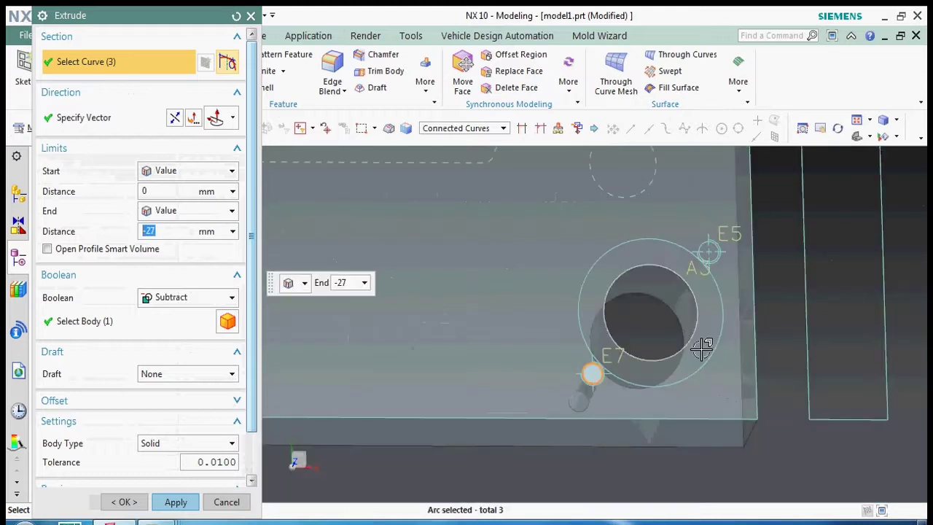
{"action": "scroll", "coordinate": [567, 374], "scroll_direction": "down", "scroll_amount": 3}
{"action": "scroll", "coordinate": [700, 248], "scroll_direction": "up", "scroll_amount": 3}
{"action": "left_click", "coordinate": [699, 280]}
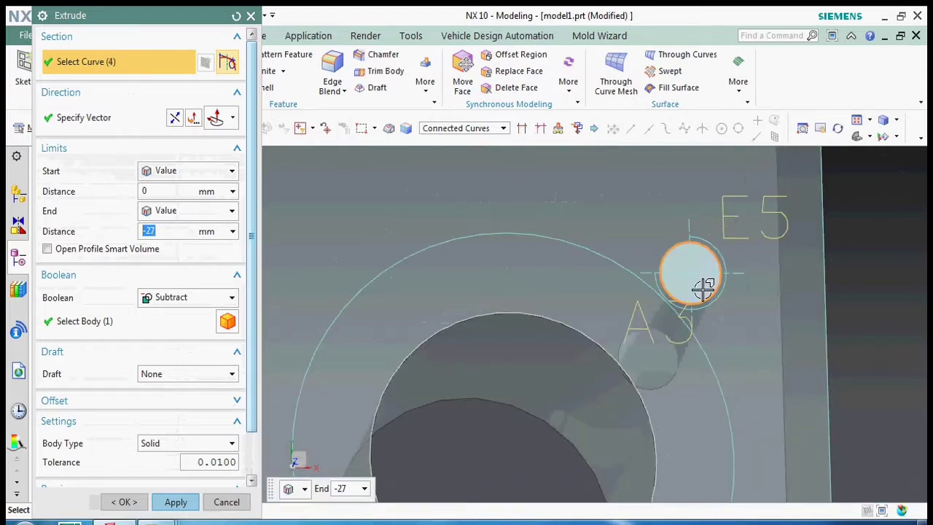
{"action": "scroll", "coordinate": [657, 292], "scroll_direction": "down", "scroll_amount": 2}
{"action": "scroll", "coordinate": [617, 302], "scroll_direction": "down", "scroll_amount": 2}
{"action": "scroll", "coordinate": [608, 261], "scroll_direction": "down", "scroll_amount": 1}
{"action": "scroll", "coordinate": [618, 235], "scroll_direction": "up", "scroll_amount": 3}
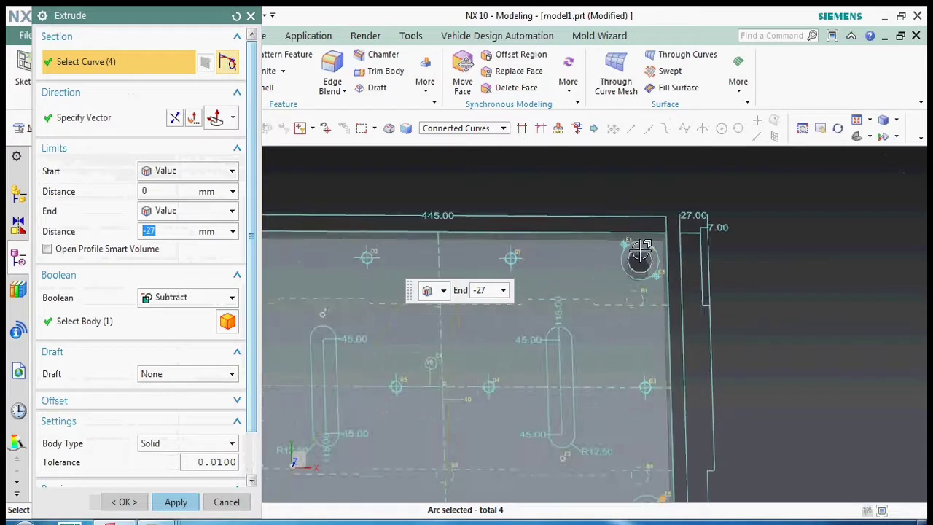
{"action": "scroll", "coordinate": [623, 248], "scroll_direction": "up", "scroll_amount": 2}
Add circles E3, E1, E4 and E2, then apply the -27 mm subtract to cut all eight holes
{"action": "left_click", "coordinate": [626, 318]}
{"action": "scroll", "coordinate": [656, 314], "scroll_direction": "down", "scroll_amount": 3}
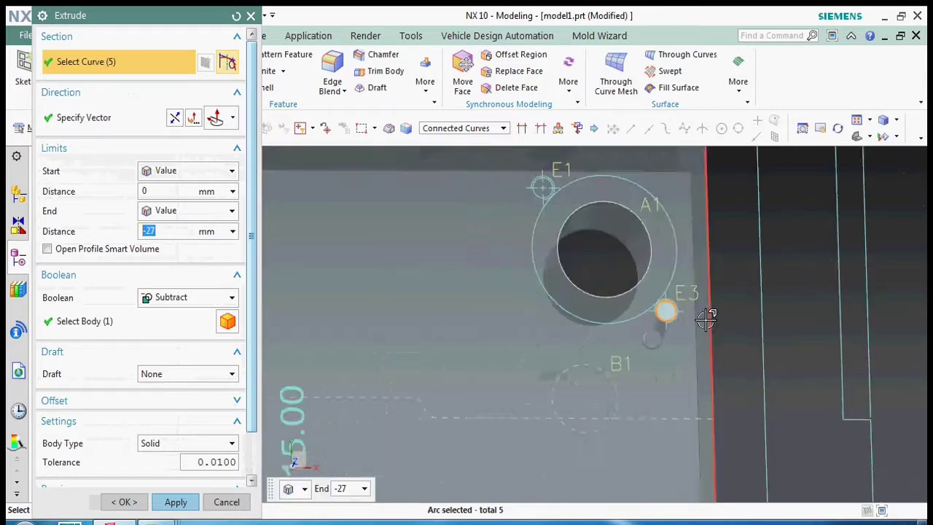
{"action": "scroll", "coordinate": [698, 325], "scroll_direction": "up", "scroll_amount": 3}
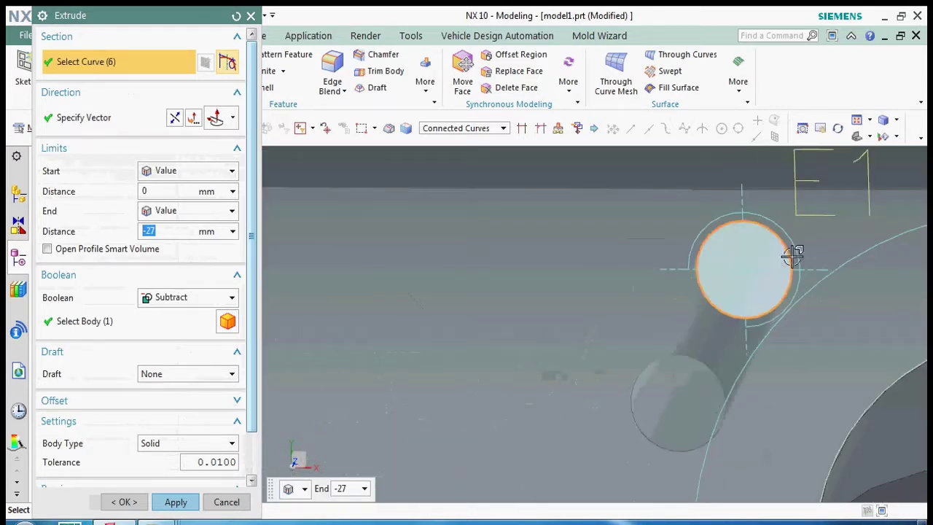
{"action": "left_click", "coordinate": [792, 254]}
{"action": "scroll", "coordinate": [802, 248], "scroll_direction": "down", "scroll_amount": 2}
{"action": "scroll", "coordinate": [729, 263], "scroll_direction": "down", "scroll_amount": 1}
{"action": "scroll", "coordinate": [461, 299], "scroll_direction": "up", "scroll_amount": 4}
{"action": "scroll", "coordinate": [461, 299], "scroll_direction": "up", "scroll_amount": 3}
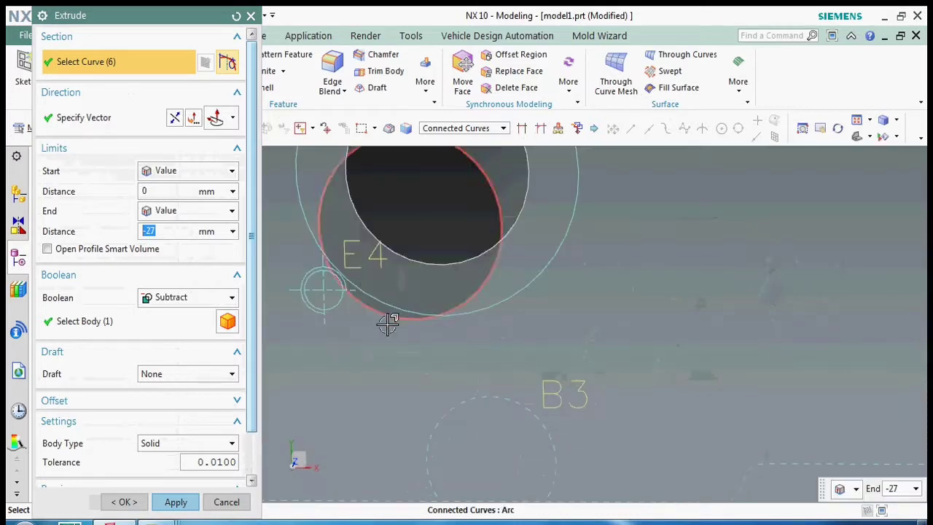
{"action": "left_click", "coordinate": [336, 307]}
{"action": "scroll", "coordinate": [430, 310], "scroll_direction": "down", "scroll_amount": 3}
{"action": "scroll", "coordinate": [438, 292], "scroll_direction": "up", "scroll_amount": 3}
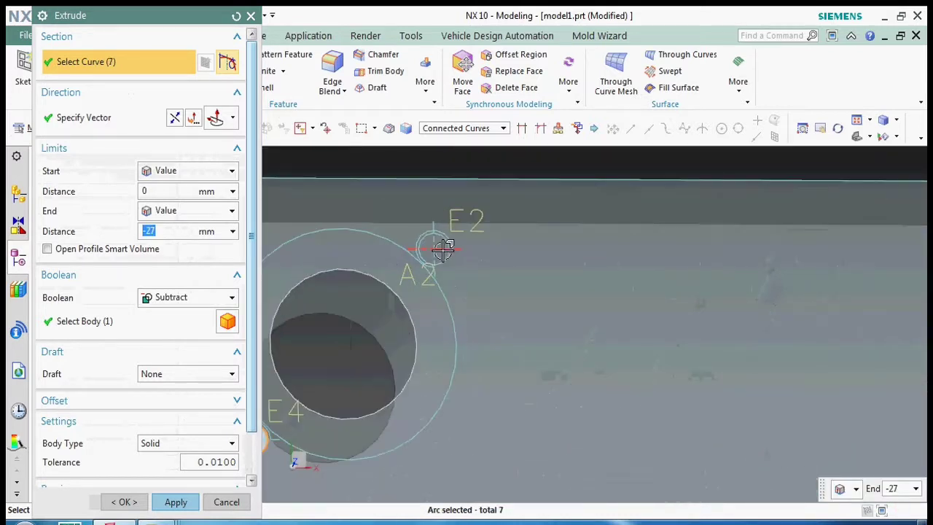
{"action": "scroll", "coordinate": [453, 266], "scroll_direction": "up", "scroll_amount": 2}
{"action": "left_click", "coordinate": [453, 267]}
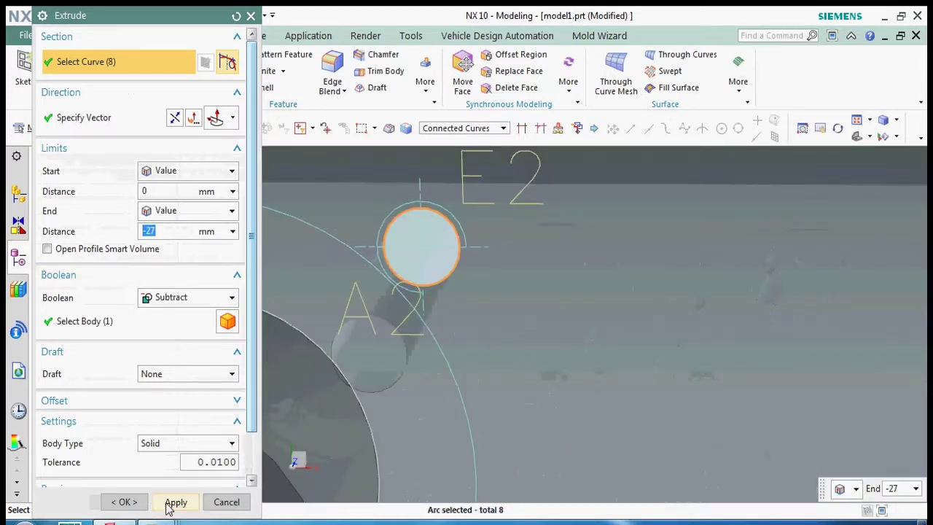
{"action": "left_click", "coordinate": [175, 502]}
Select the four corner counterbore circles as the new extrusion profile
{"action": "scroll", "coordinate": [462, 285], "scroll_direction": "down", "scroll_amount": 2}
{"action": "scroll", "coordinate": [427, 261], "scroll_direction": "down", "scroll_amount": 3}
{"action": "scroll", "coordinate": [385, 244], "scroll_direction": "down", "scroll_amount": 2}
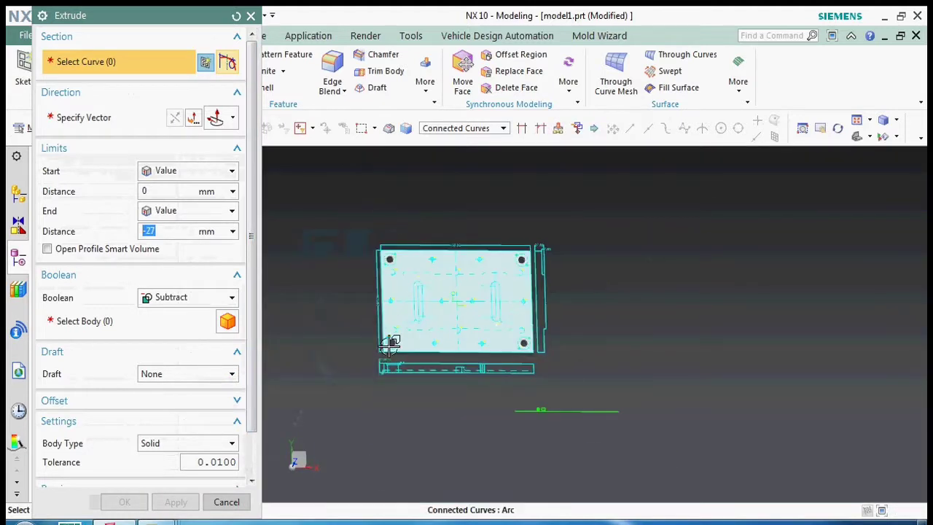
{"action": "scroll", "coordinate": [394, 349], "scroll_direction": "up", "scroll_amount": 3}
{"action": "scroll", "coordinate": [474, 366], "scroll_direction": "up", "scroll_amount": 3}
{"action": "scroll", "coordinate": [471, 342], "scroll_direction": "up", "scroll_amount": 3}
{"action": "scroll", "coordinate": [474, 337], "scroll_direction": "up", "scroll_amount": 1}
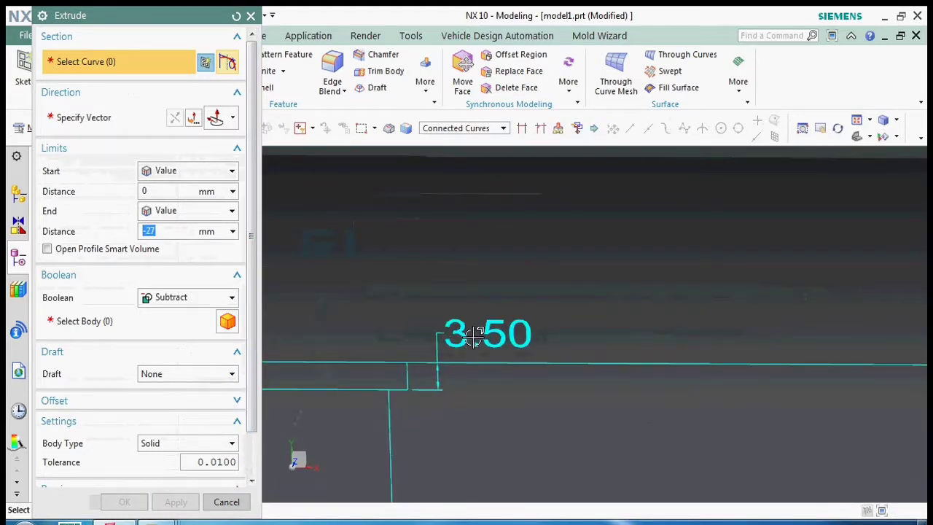
{"action": "scroll", "coordinate": [438, 397], "scroll_direction": "down", "scroll_amount": 3}
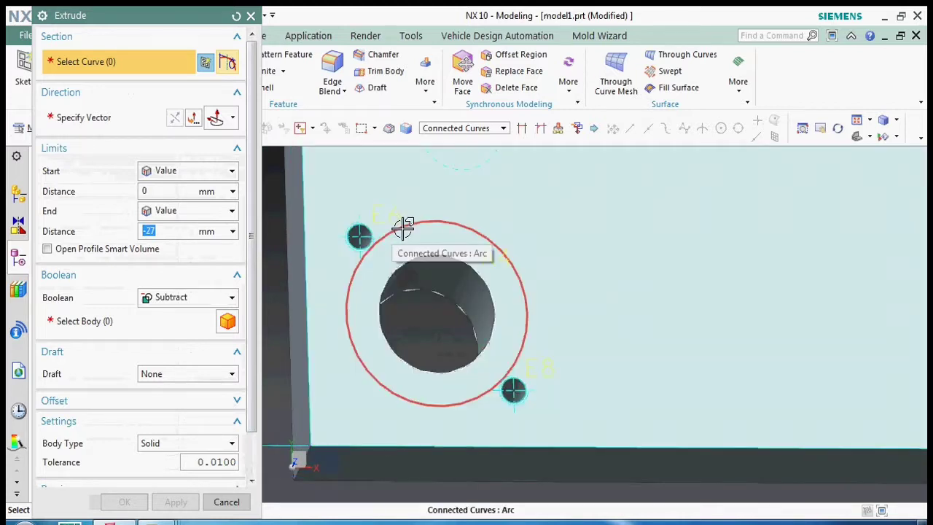
{"action": "left_click", "coordinate": [379, 233]}
{"action": "scroll", "coordinate": [433, 387], "scroll_direction": "up", "scroll_amount": 2}
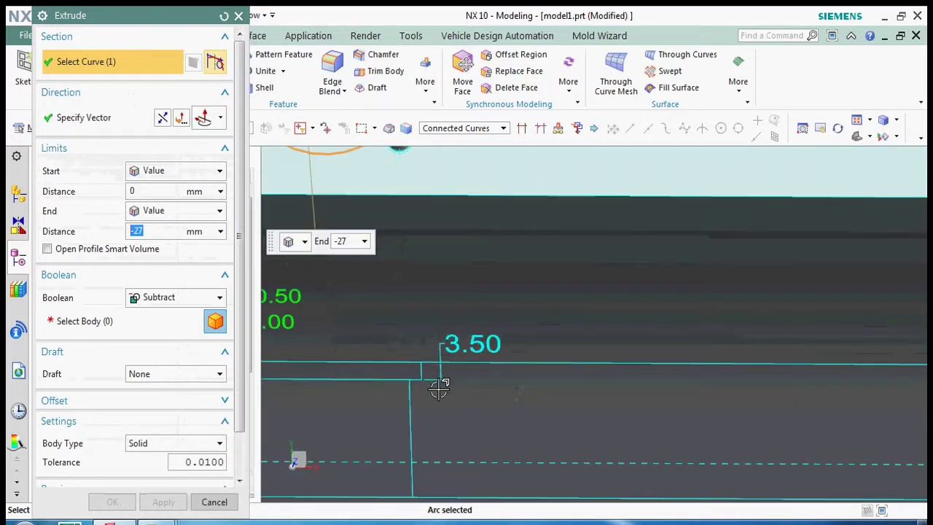
{"action": "scroll", "coordinate": [441, 383], "scroll_direction": "down", "scroll_amount": 3}
{"action": "scroll", "coordinate": [323, 337], "scroll_direction": "down", "scroll_amount": 3}
{"action": "scroll", "coordinate": [325, 339], "scroll_direction": "down", "scroll_amount": 2}
{"action": "scroll", "coordinate": [584, 438], "scroll_direction": "up", "scroll_amount": 3}
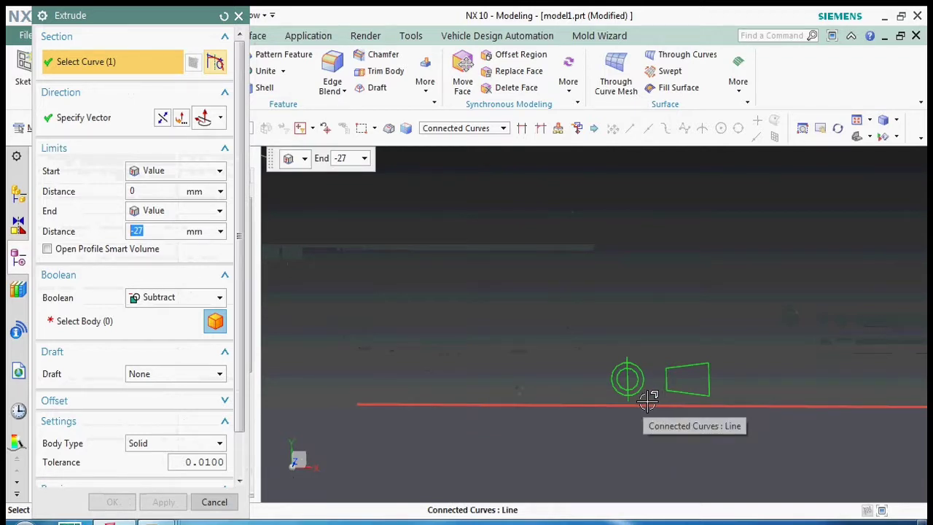
{"action": "scroll", "coordinate": [648, 401], "scroll_direction": "down", "scroll_amount": 2}
{"action": "scroll", "coordinate": [521, 410], "scroll_direction": "down", "scroll_amount": 3}
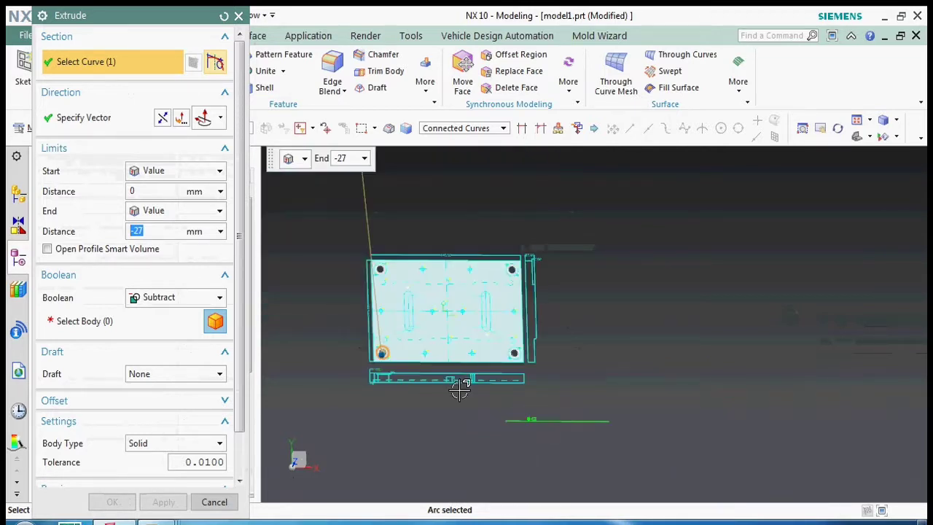
{"action": "scroll", "coordinate": [458, 391], "scroll_direction": "up", "scroll_amount": 2}
{"action": "scroll", "coordinate": [562, 347], "scroll_direction": "up", "scroll_amount": 2}
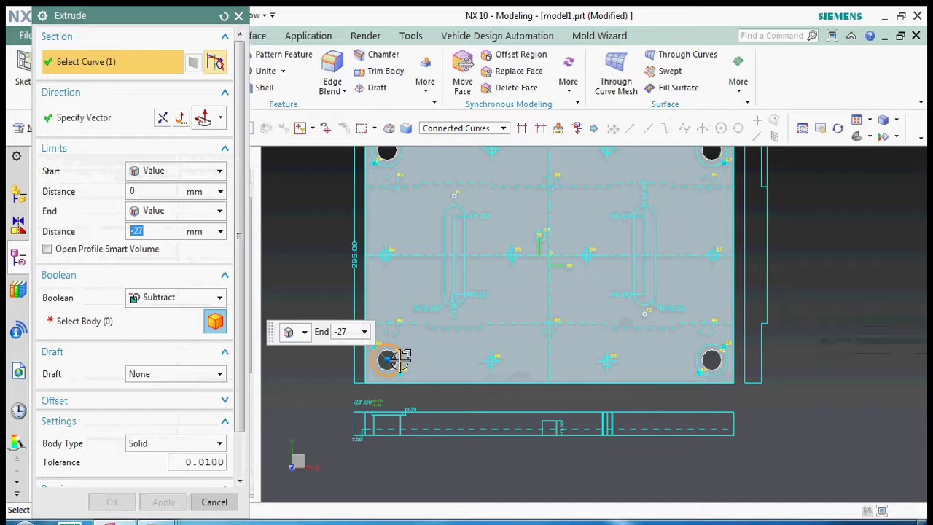
{"action": "scroll", "coordinate": [698, 352], "scroll_direction": "up", "scroll_amount": 5}
{"action": "left_click", "coordinate": [718, 417]}
{"action": "scroll", "coordinate": [722, 377], "scroll_direction": "down", "scroll_amount": 8}
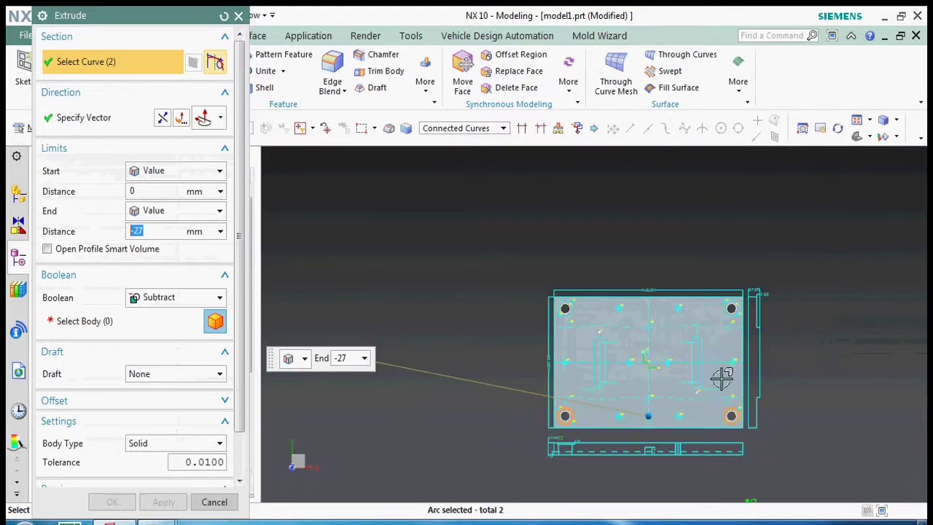
{"action": "scroll", "coordinate": [741, 314], "scroll_direction": "up", "scroll_amount": 5}
{"action": "left_click", "coordinate": [741, 314]}
{"action": "scroll", "coordinate": [742, 314], "scroll_direction": "down", "scroll_amount": 3}
{"action": "scroll", "coordinate": [802, 313], "scroll_direction": "down", "scroll_amount": 2}
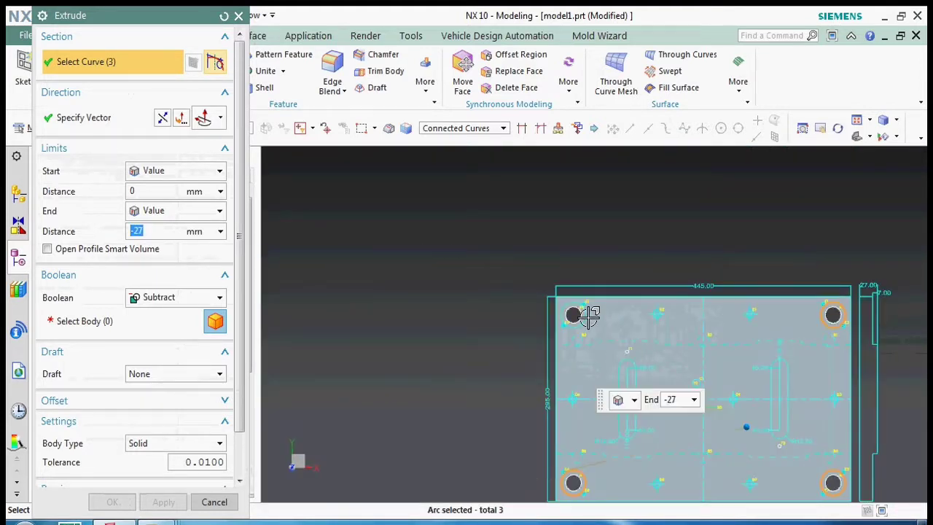
{"action": "scroll", "coordinate": [589, 313], "scroll_direction": "up", "scroll_amount": 5}
{"action": "left_click", "coordinate": [589, 313]}
{"action": "type", "text": "-3.5"}
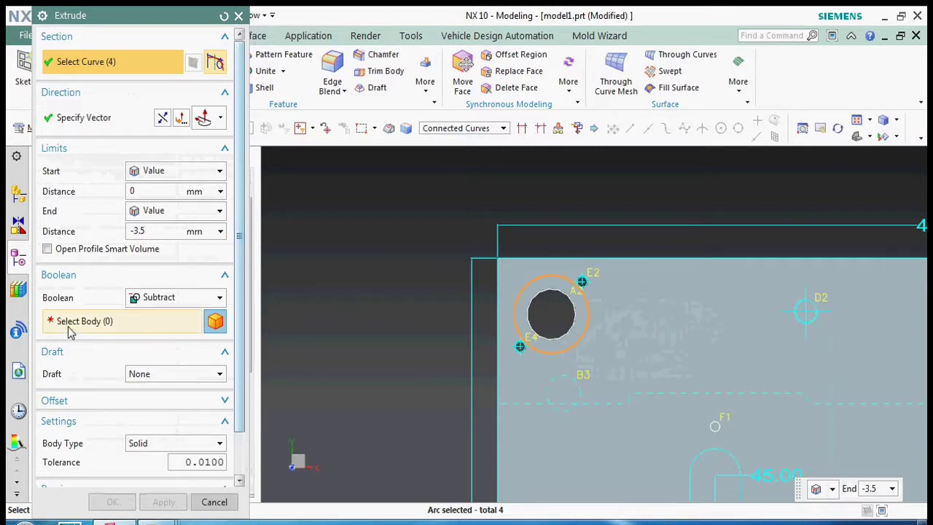
Make the plate the target body for the 3.5 mm subtract
{"action": "left_click", "coordinate": [71, 328]}
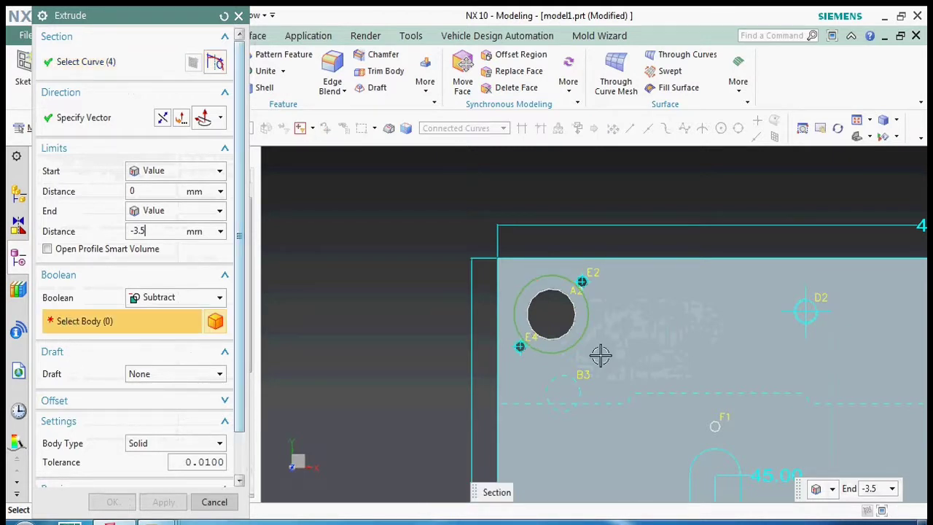
{"action": "left_click", "coordinate": [600, 354]}
{"action": "scroll", "coordinate": [325, 240], "scroll_direction": "down", "scroll_amount": 5}
Apply the 3.5 mm counterbore cut and start a new profile with pin holes D8 and D7
{"action": "left_click", "coordinate": [163, 502]}
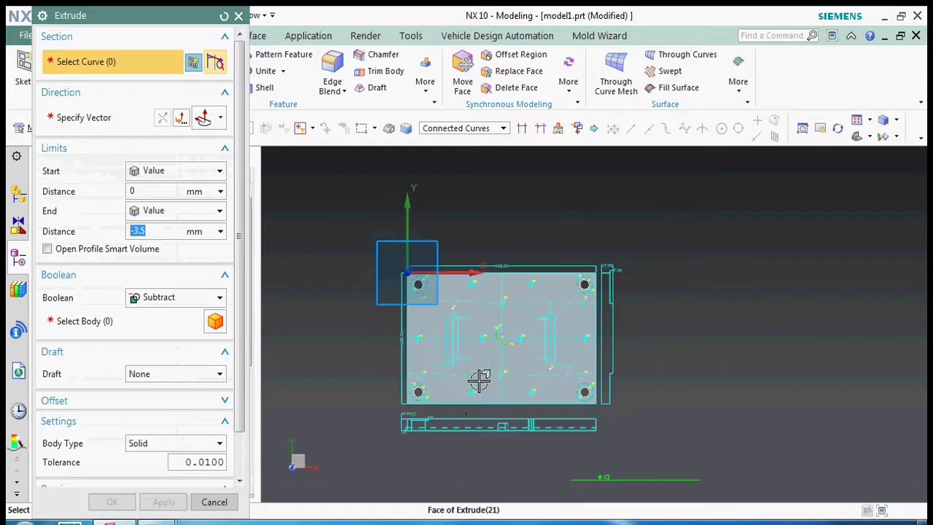
{"action": "scroll", "coordinate": [475, 381], "scroll_direction": "up", "scroll_amount": 3}
{"action": "left_click", "coordinate": [472, 360]}
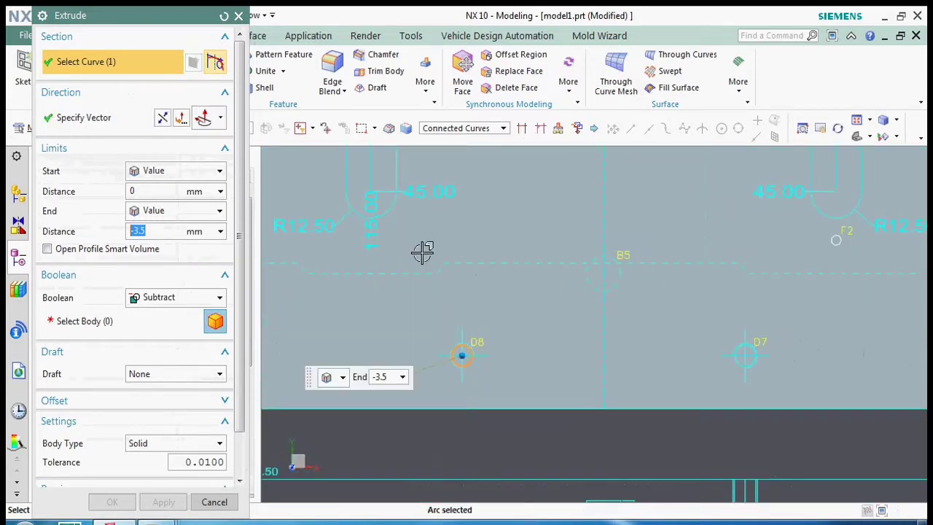
{"action": "scroll", "coordinate": [421, 250], "scroll_direction": "down", "scroll_amount": 3}
{"action": "scroll", "coordinate": [562, 266], "scroll_direction": "up", "scroll_amount": 2}
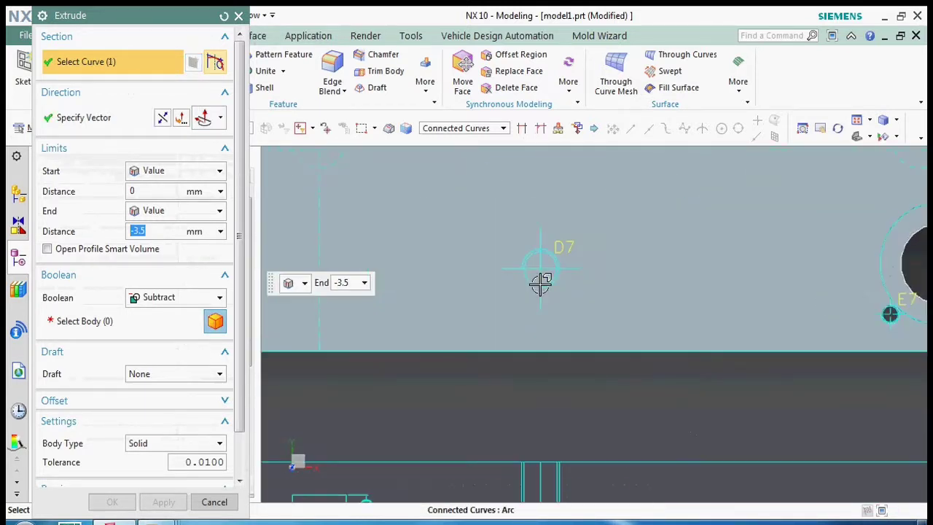
{"action": "scroll", "coordinate": [531, 260], "scroll_direction": "up", "scroll_amount": 2}
{"action": "left_click", "coordinate": [533, 267]}
Add holes D3, D2, D6, D5, D4, circle C1 and the circle above the slot to the profile
{"action": "scroll", "coordinate": [523, 304], "scroll_direction": "down", "scroll_amount": 1}
{"action": "scroll", "coordinate": [535, 358], "scroll_direction": "down", "scroll_amount": 2}
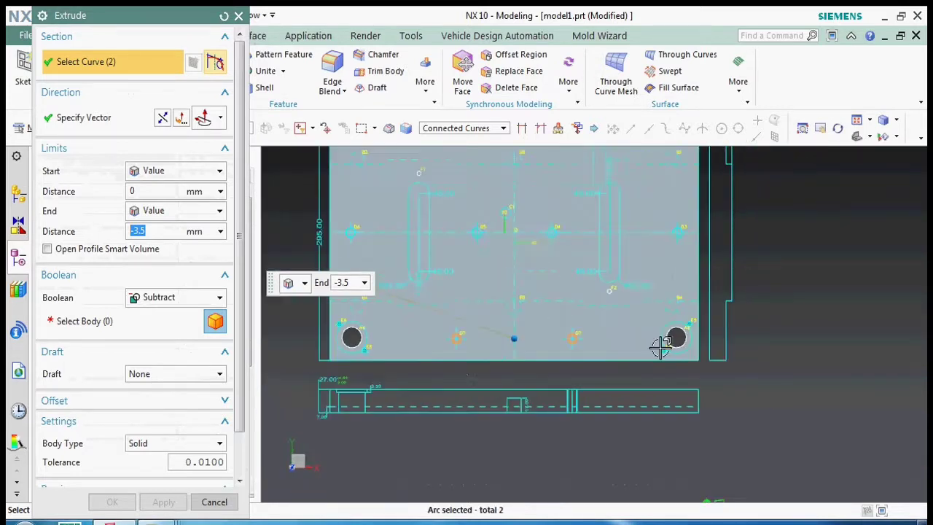
{"action": "scroll", "coordinate": [688, 228], "scroll_direction": "up", "scroll_amount": 5}
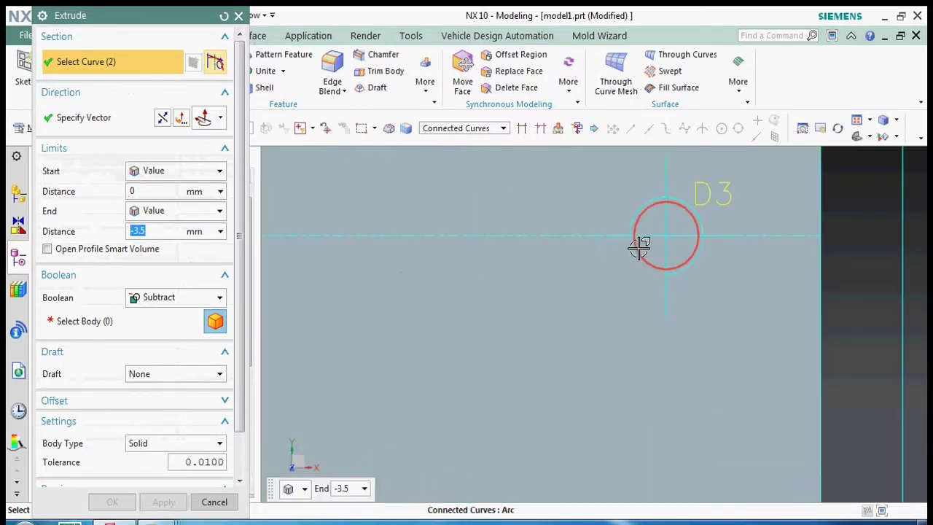
{"action": "left_click", "coordinate": [650, 256]}
{"action": "scroll", "coordinate": [652, 306], "scroll_direction": "down", "scroll_amount": 2}
{"action": "scroll", "coordinate": [645, 277], "scroll_direction": "down", "scroll_amount": 2}
{"action": "scroll", "coordinate": [631, 240], "scroll_direction": "up", "scroll_amount": 2}
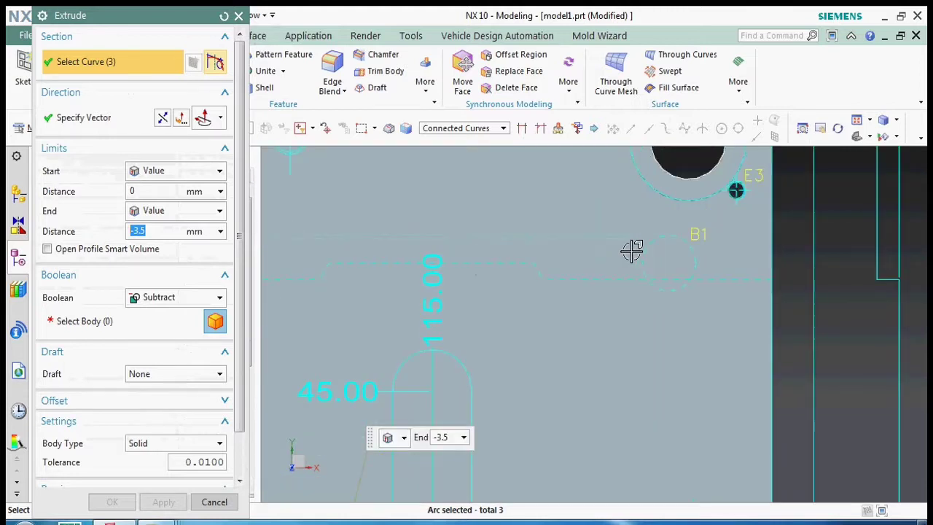
{"action": "scroll", "coordinate": [632, 248], "scroll_direction": "down", "scroll_amount": 1}
{"action": "scroll", "coordinate": [466, 213], "scroll_direction": "up", "scroll_amount": 3}
{"action": "scroll", "coordinate": [685, 235], "scroll_direction": "down", "scroll_amount": 2}
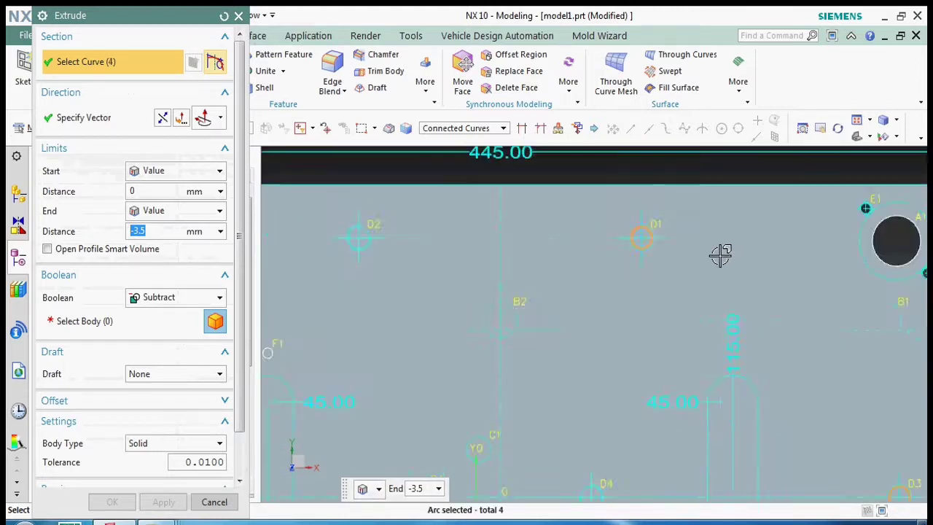
{"action": "scroll", "coordinate": [719, 254], "scroll_direction": "down", "scroll_amount": 3}
{"action": "scroll", "coordinate": [524, 265], "scroll_direction": "up", "scroll_amount": 3}
{"action": "left_click", "coordinate": [536, 218]}
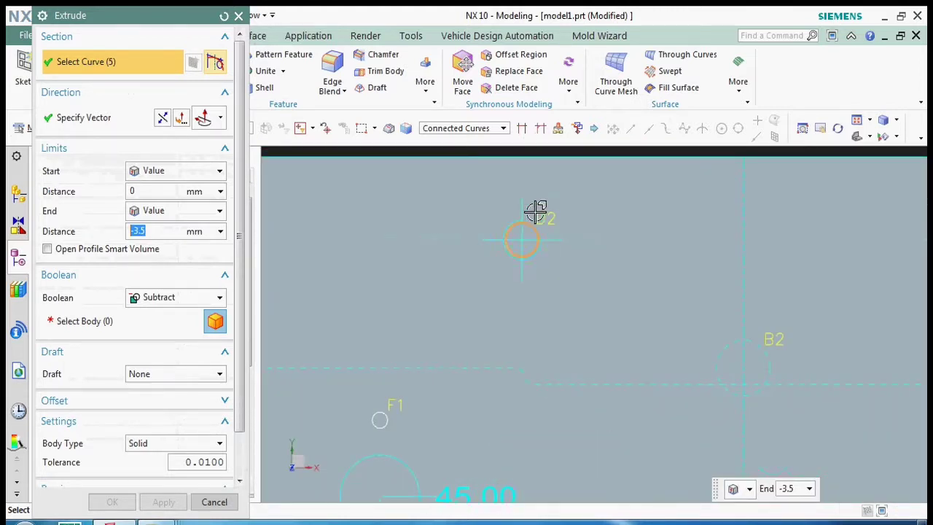
{"action": "scroll", "coordinate": [510, 306], "scroll_direction": "down", "scroll_amount": 3}
{"action": "scroll", "coordinate": [473, 285], "scroll_direction": "up", "scroll_amount": 2}
{"action": "scroll", "coordinate": [472, 286], "scroll_direction": "up", "scroll_amount": 1}
{"action": "scroll", "coordinate": [471, 409], "scroll_direction": "down", "scroll_amount": 3}
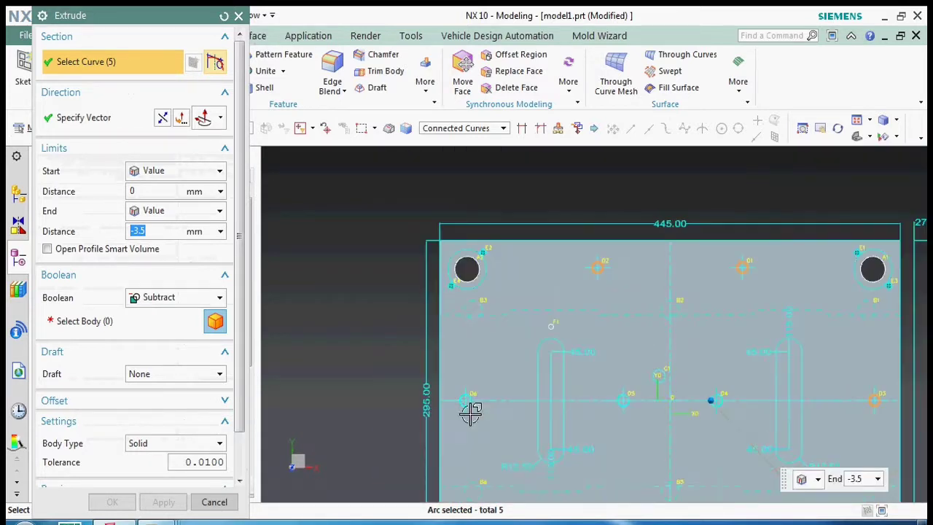
{"action": "scroll", "coordinate": [462, 350], "scroll_direction": "up", "scroll_amount": 3}
{"action": "scroll", "coordinate": [489, 307], "scroll_direction": "up", "scroll_amount": 2}
{"action": "left_click", "coordinate": [490, 306]}
{"action": "scroll", "coordinate": [427, 317], "scroll_direction": "down", "scroll_amount": 3}
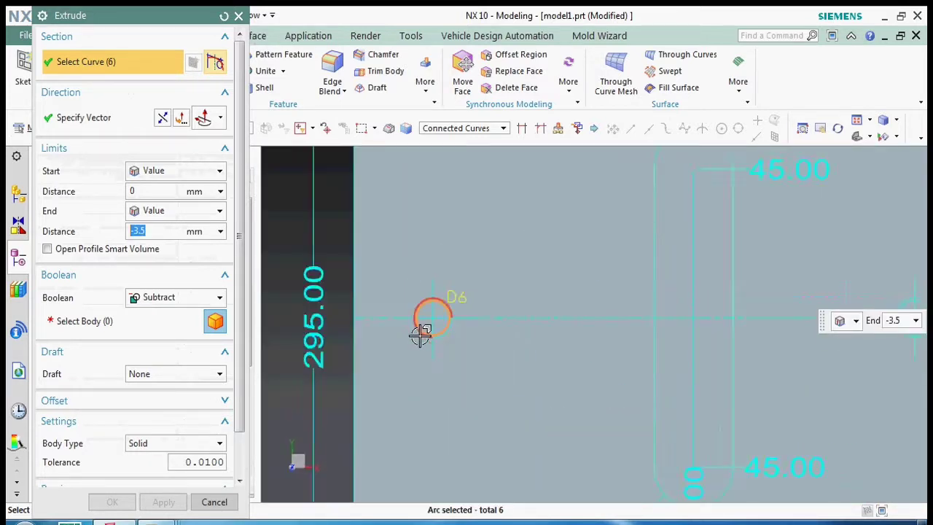
{"action": "scroll", "coordinate": [511, 291], "scroll_direction": "down", "scroll_amount": 1}
{"action": "scroll", "coordinate": [578, 249], "scroll_direction": "down", "scroll_amount": 2}
{"action": "scroll", "coordinate": [630, 177], "scroll_direction": "up", "scroll_amount": 3}
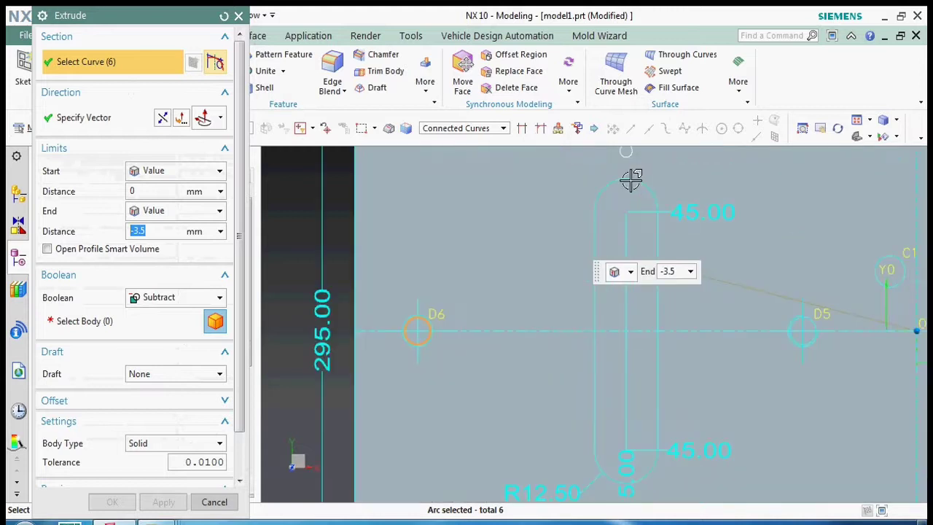
{"action": "scroll", "coordinate": [625, 157], "scroll_direction": "up", "scroll_amount": 2}
{"action": "left_click", "coordinate": [624, 152]}
{"action": "scroll", "coordinate": [539, 248], "scroll_direction": "down", "scroll_amount": 3}
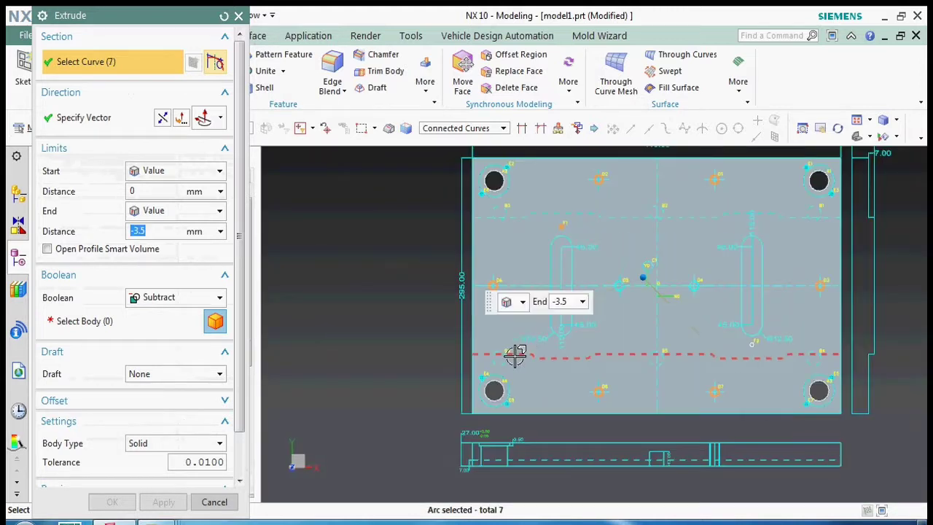
{"action": "scroll", "coordinate": [503, 361], "scroll_direction": "up", "scroll_amount": 2}
{"action": "scroll", "coordinate": [557, 362], "scroll_direction": "down", "scroll_amount": 1}
{"action": "scroll", "coordinate": [667, 267], "scroll_direction": "up", "scroll_amount": 2}
{"action": "scroll", "coordinate": [629, 259], "scroll_direction": "up", "scroll_amount": 2}
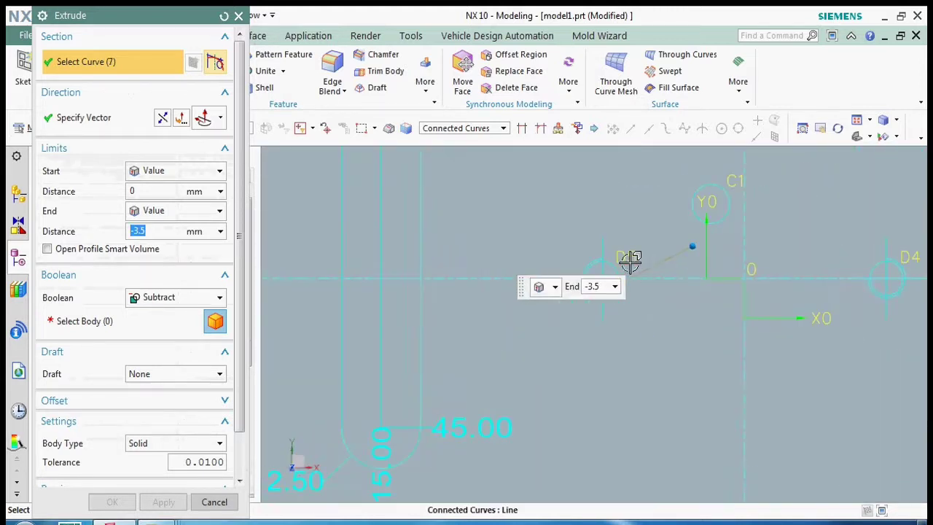
{"action": "scroll", "coordinate": [594, 264], "scroll_direction": "up", "scroll_amount": 2}
{"action": "left_click", "coordinate": [556, 345]}
{"action": "scroll", "coordinate": [554, 355], "scroll_direction": "down", "scroll_amount": 3}
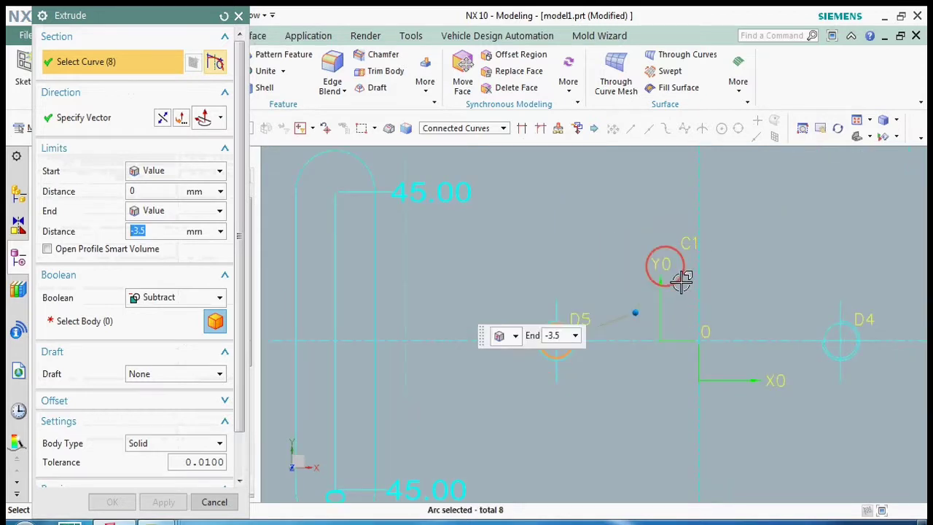
{"action": "left_click", "coordinate": [682, 281]}
{"action": "scroll", "coordinate": [725, 309], "scroll_direction": "up", "scroll_amount": 2}
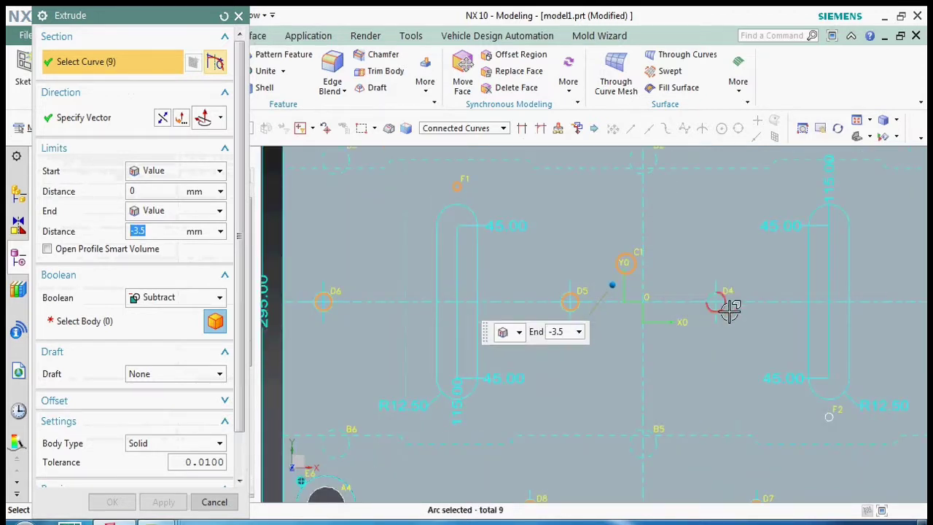
{"action": "scroll", "coordinate": [711, 295], "scroll_direction": "down", "scroll_amount": 1}
{"action": "left_click", "coordinate": [705, 288]}
{"action": "scroll", "coordinate": [624, 227], "scroll_direction": "down", "scroll_amount": 4}
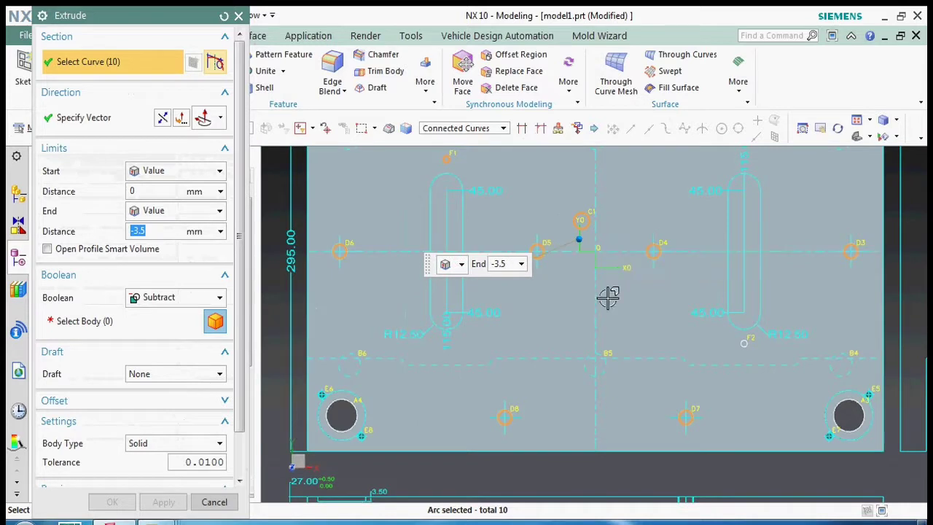
{"action": "scroll", "coordinate": [682, 375], "scroll_direction": "down", "scroll_amount": 2}
{"action": "type", "text": "-27"}
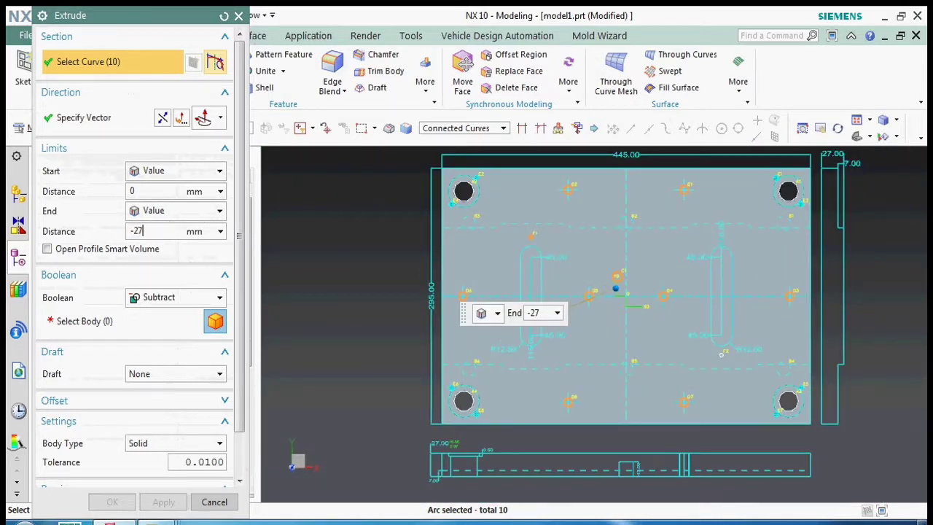
Cut the selected holes 27 mm into the plate with the direction reversed
{"action": "left_click", "coordinate": [124, 331]}
{"action": "left_click", "coordinate": [511, 255]}
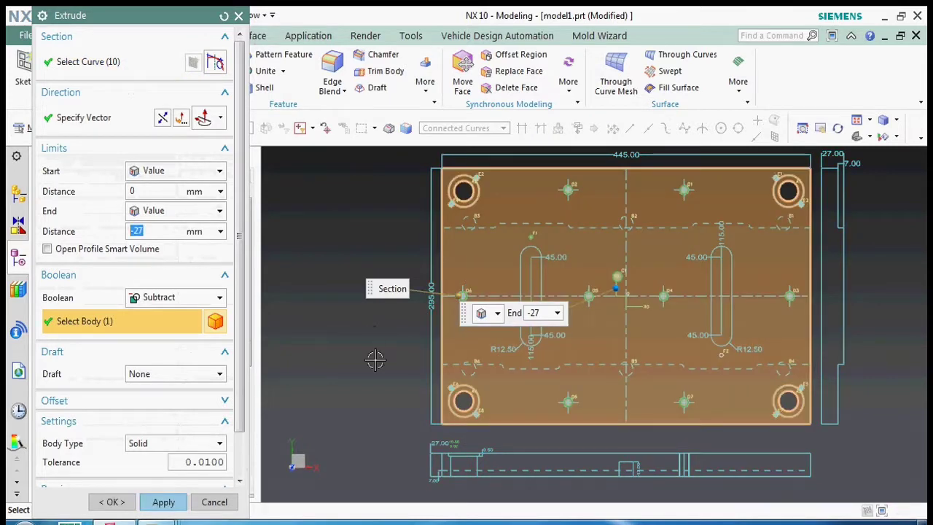
{"action": "middle_click_drag", "start_coordinate": [460, 400], "coordinate": [489, 358]}
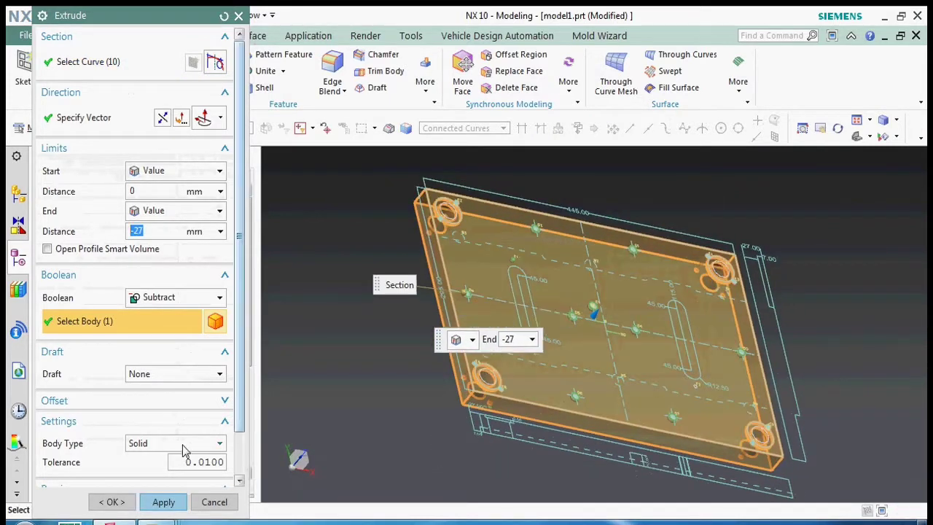
{"action": "left_click", "coordinate": [162, 118]}
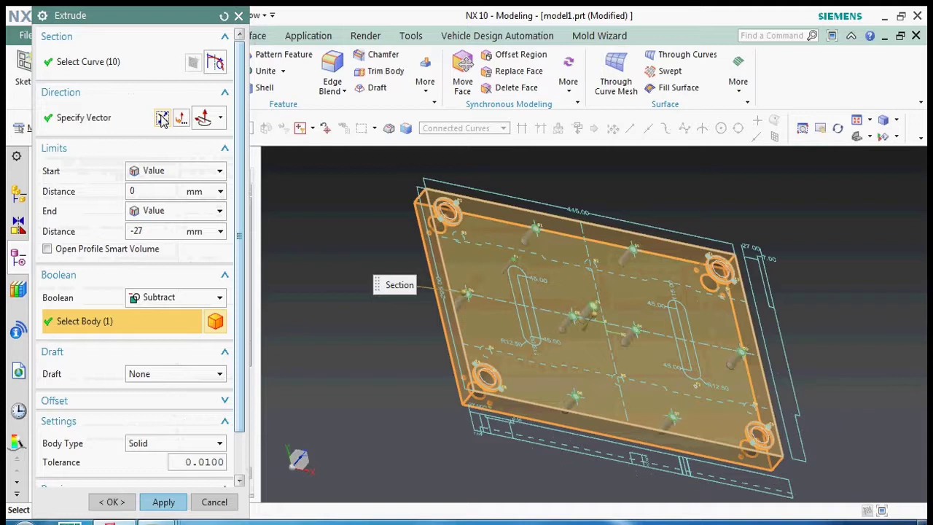
{"action": "left_click", "coordinate": [165, 502]}
Select the six B circles, including B1 and B2, as the new extrusion profile
{"action": "key", "text": "F8"}
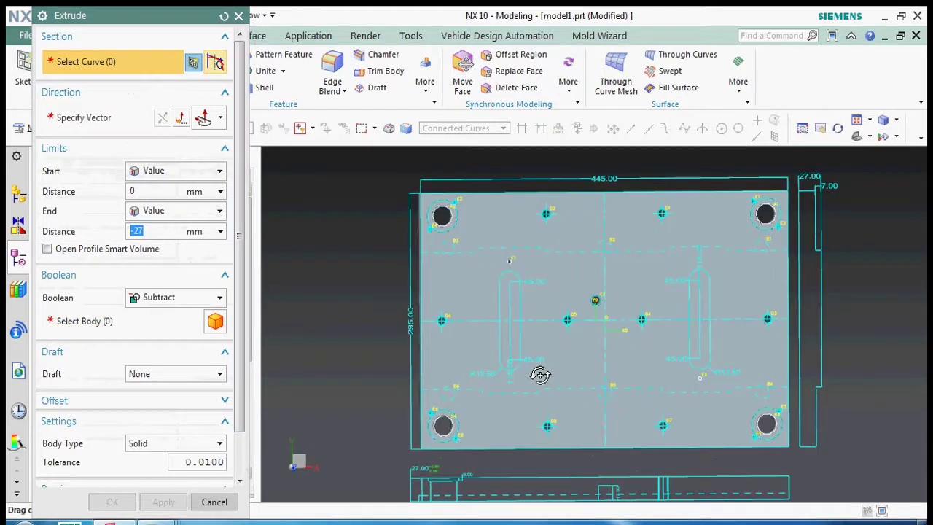
{"action": "scroll", "coordinate": [467, 375], "scroll_direction": "up", "scroll_amount": 5}
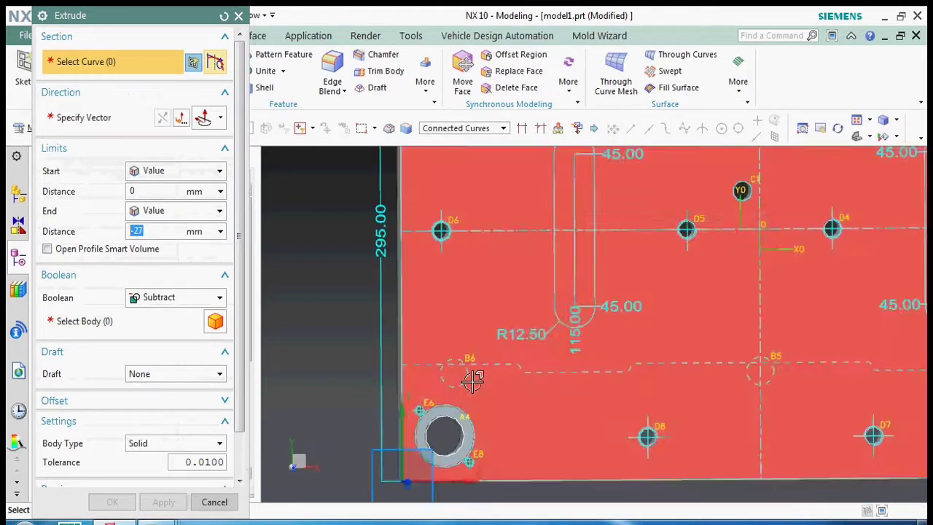
{"action": "left_click", "coordinate": [454, 373]}
{"action": "scroll", "coordinate": [371, 347], "scroll_direction": "down", "scroll_amount": 5}
{"action": "scroll", "coordinate": [602, 371], "scroll_direction": "up", "scroll_amount": 3}
{"action": "scroll", "coordinate": [535, 362], "scroll_direction": "up", "scroll_amount": 2}
{"action": "left_click", "coordinate": [525, 373]}
{"action": "scroll", "coordinate": [525, 372], "scroll_direction": "down", "scroll_amount": 4}
{"action": "scroll", "coordinate": [618, 398], "scroll_direction": "up", "scroll_amount": 3}
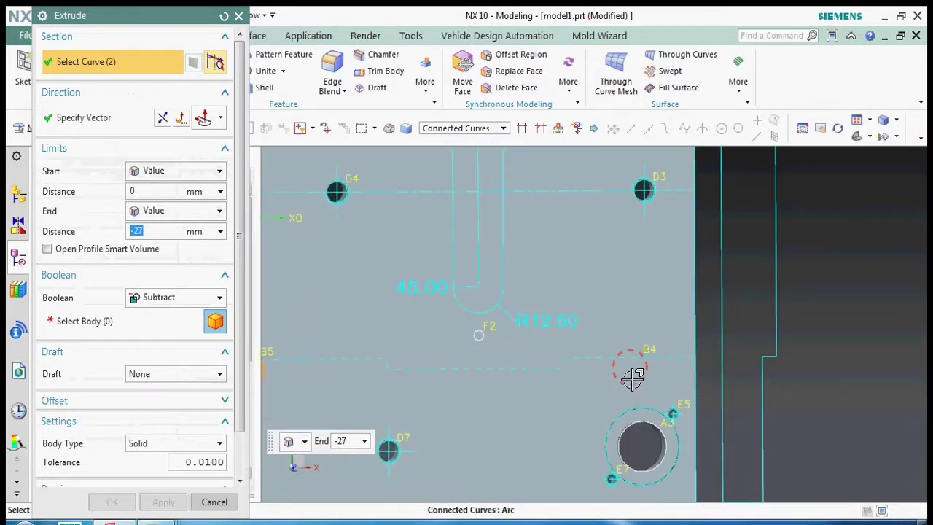
{"action": "left_click", "coordinate": [631, 371]}
{"action": "scroll", "coordinate": [620, 381], "scroll_direction": "down", "scroll_amount": 3}
{"action": "scroll", "coordinate": [585, 237], "scroll_direction": "up", "scroll_amount": 3}
{"action": "left_click", "coordinate": [600, 236]}
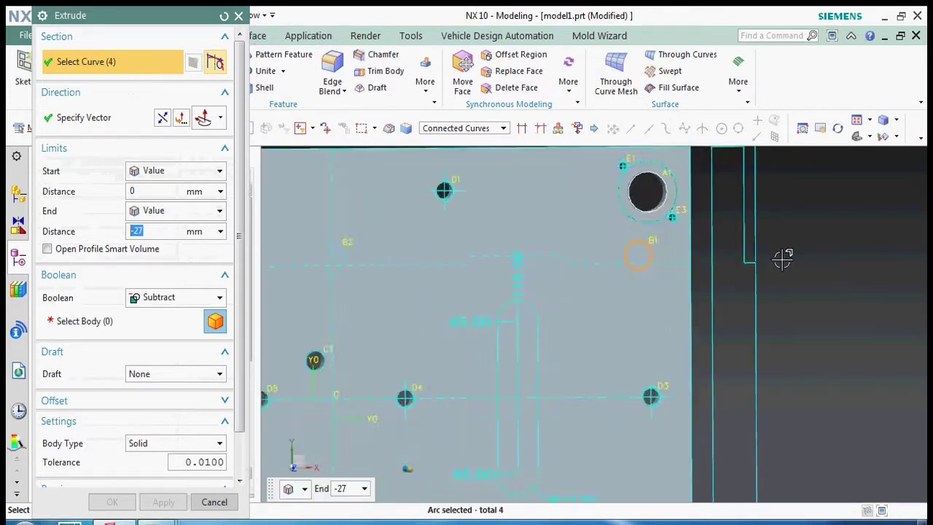
{"action": "scroll", "coordinate": [783, 258], "scroll_direction": "down", "scroll_amount": 3}
{"action": "scroll", "coordinate": [557, 261], "scroll_direction": "up", "scroll_amount": 3}
{"action": "left_click", "coordinate": [557, 261]}
{"action": "scroll", "coordinate": [475, 260], "scroll_direction": "down", "scroll_amount": 3}
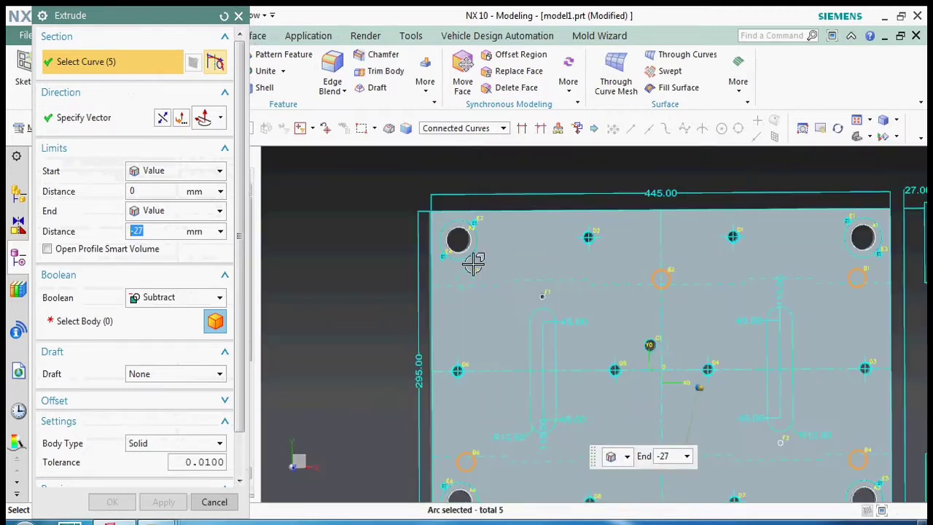
{"action": "scroll", "coordinate": [454, 275], "scroll_direction": "up", "scroll_amount": 3}
{"action": "left_click", "coordinate": [454, 275]}
{"action": "scroll", "coordinate": [498, 206], "scroll_direction": "down", "scroll_amount": 3}
{"action": "scroll", "coordinate": [510, 328], "scroll_direction": "down", "scroll_amount": 3}
Keep the cut from -27+17 to -27 and subtract it from the plate body
{"action": "key", "text": "ctrl+alt+f"}
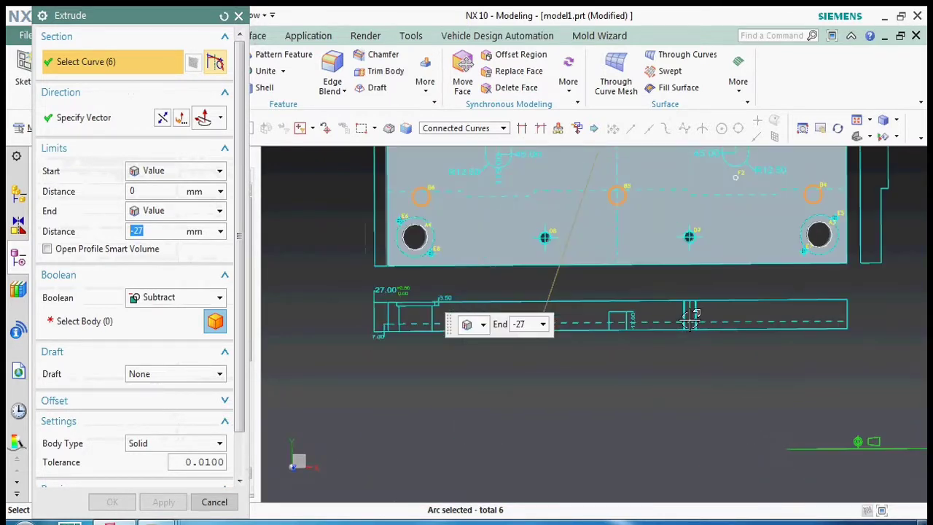
{"action": "scroll", "coordinate": [554, 335], "scroll_direction": "up", "scroll_amount": 5}
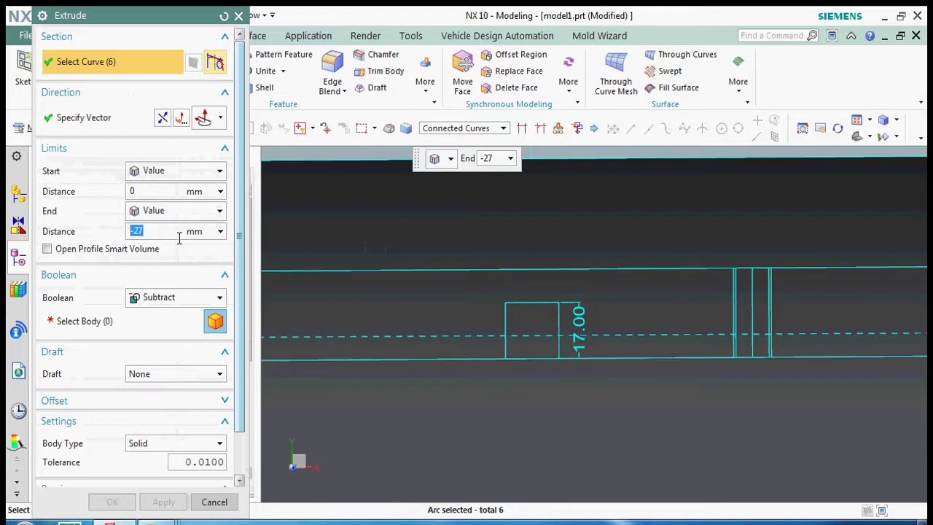
{"action": "left_click", "coordinate": [173, 190]}
{"action": "type", "text": "-27+17"}
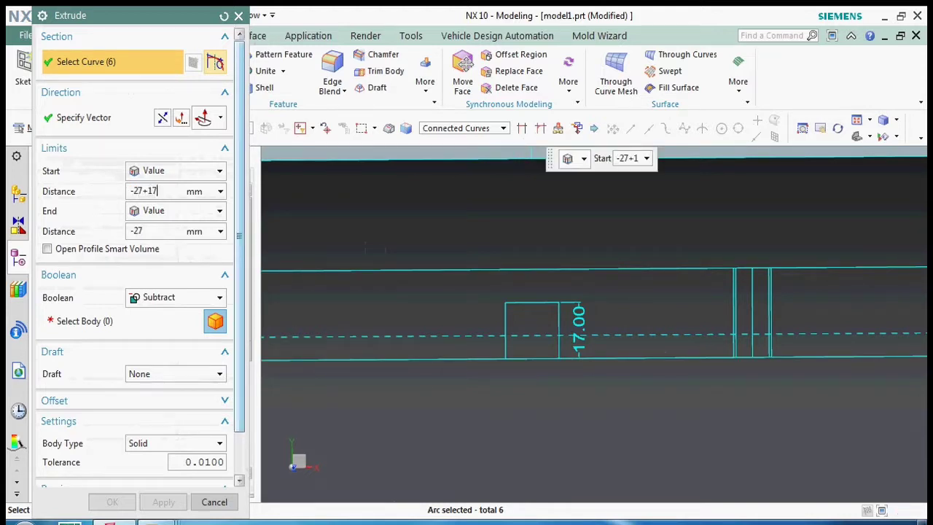
{"action": "left_click", "coordinate": [114, 321]}
{"action": "key", "text": "ctrl+alt+t"}
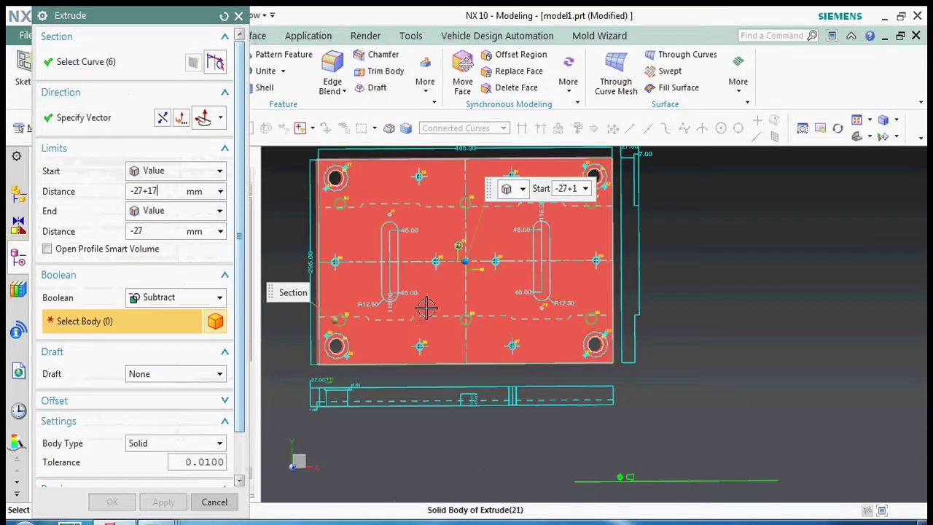
{"action": "left_click", "coordinate": [427, 309]}
Check the 17 mm cut preview in 3-D, apply it, and inspect the result
{"action": "key", "text": "Home"}
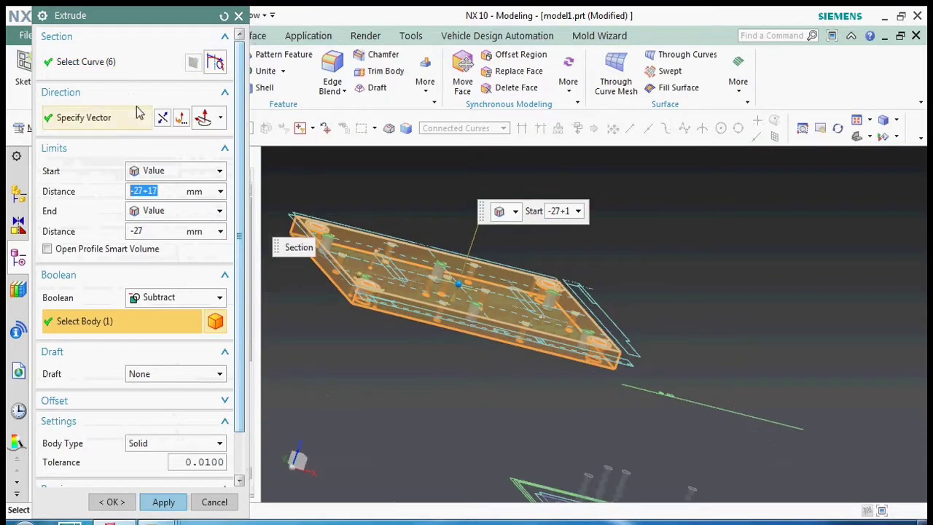
{"action": "scroll", "coordinate": [391, 277], "scroll_direction": "up", "scroll_amount": 3}
{"action": "mouse_move", "coordinate": [392, 277]}
{"action": "middle_mouse_down"}
{"action": "mouse_move", "coordinate": [500, 371]}
{"action": "mouse_move", "coordinate": [569, 367]}
{"action": "middle_mouse_up"}
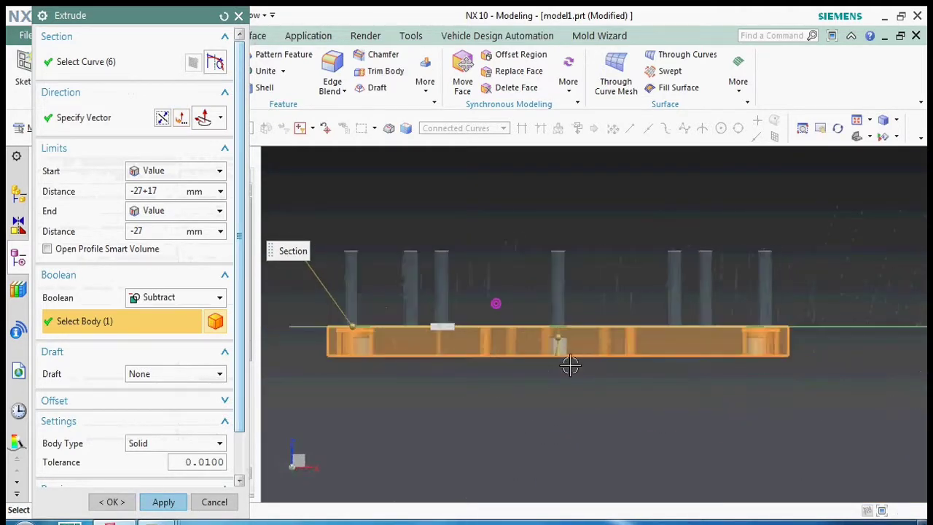
{"action": "scroll", "coordinate": [562, 358], "scroll_direction": "up", "scroll_amount": 3}
{"action": "middle_click_drag", "start_coordinate": [558, 299], "coordinate": [533, 370]}
{"action": "scroll", "coordinate": [535, 309], "scroll_direction": "up", "scroll_amount": 3}
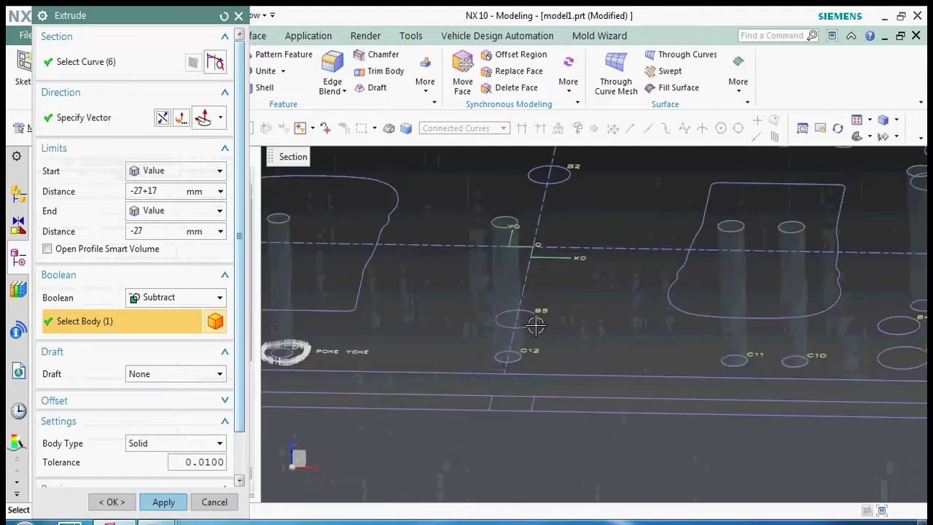
{"action": "scroll", "coordinate": [535, 323], "scroll_direction": "down", "scroll_amount": 5}
{"action": "middle_click_drag", "start_coordinate": [535, 323], "coordinate": [557, 278]}
{"action": "scroll", "coordinate": [554, 263], "scroll_direction": "up", "scroll_amount": 5}
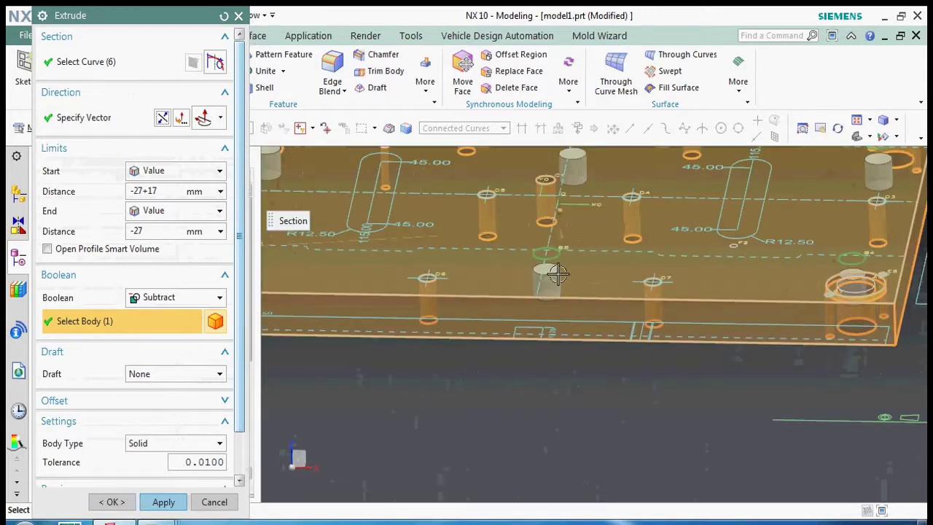
{"action": "left_click", "coordinate": [131, 502]}
{"action": "scroll", "coordinate": [454, 319], "scroll_direction": "down", "scroll_amount": 5}
{"action": "mouse_move", "coordinate": [454, 318]}
{"action": "middle_mouse_down"}
{"action": "mouse_move", "coordinate": [471, 298]}
{"action": "mouse_move", "coordinate": [482, 327]}
{"action": "middle_mouse_up"}
{"action": "scroll", "coordinate": [481, 327], "scroll_direction": "up", "scroll_amount": 3}
{"action": "scroll", "coordinate": [479, 291], "scroll_direction": "down", "scroll_amount": 4}
{"action": "scroll", "coordinate": [469, 274], "scroll_direction": "up", "scroll_amount": 4}
{"action": "scroll", "coordinate": [422, 285], "scroll_direction": "down", "scroll_amount": 3}
{"action": "mouse_move", "coordinate": [422, 284]}
{"action": "middle_mouse_down"}
{"action": "mouse_move", "coordinate": [504, 300]}
{"action": "mouse_move", "coordinate": [416, 285]}
{"action": "middle_mouse_up"}
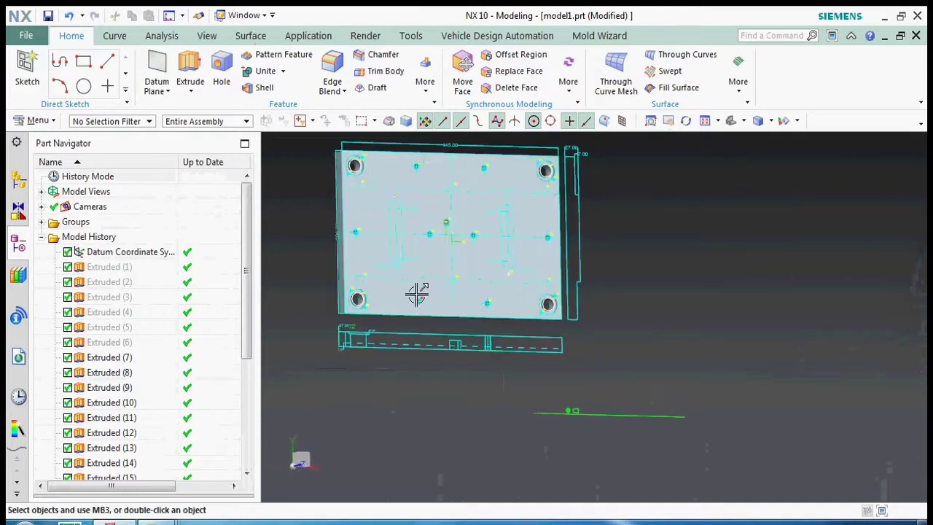
Extrude both long slot outlines from 0 to -27 and subtract them from the plate
{"action": "scroll", "coordinate": [358, 292], "scroll_direction": "up", "scroll_amount": 4}
{"action": "scroll", "coordinate": [357, 280], "scroll_direction": "down", "scroll_amount": 3}
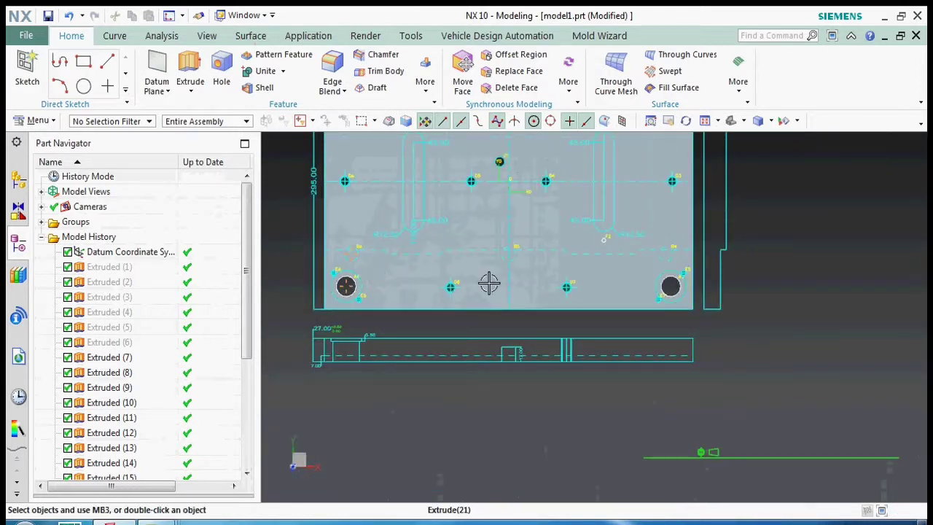
{"action": "scroll", "coordinate": [489, 277], "scroll_direction": "down", "scroll_amount": 3}
{"action": "scroll", "coordinate": [467, 202], "scroll_direction": "up", "scroll_amount": 3}
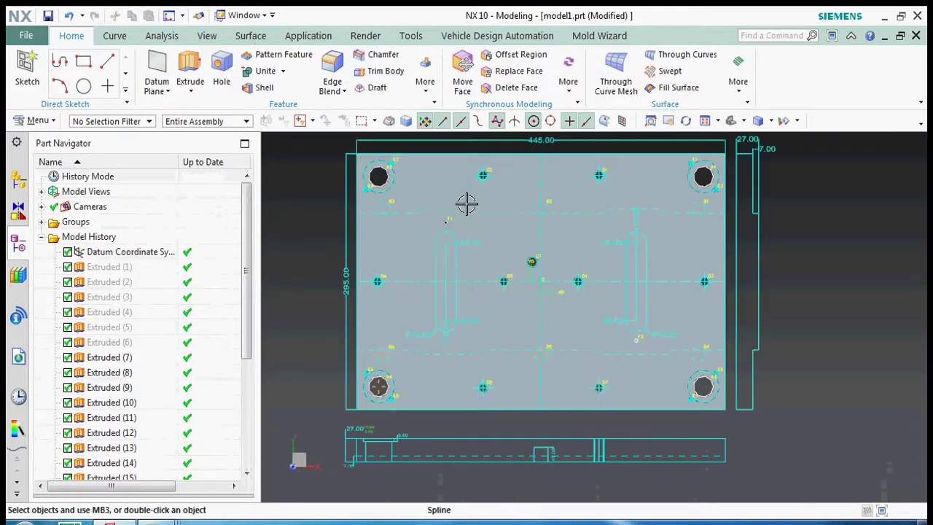
{"action": "scroll", "coordinate": [466, 202], "scroll_direction": "up", "scroll_amount": 1}
{"action": "left_click", "coordinate": [189, 73]}
{"action": "scroll", "coordinate": [430, 258], "scroll_direction": "up", "scroll_amount": 2}
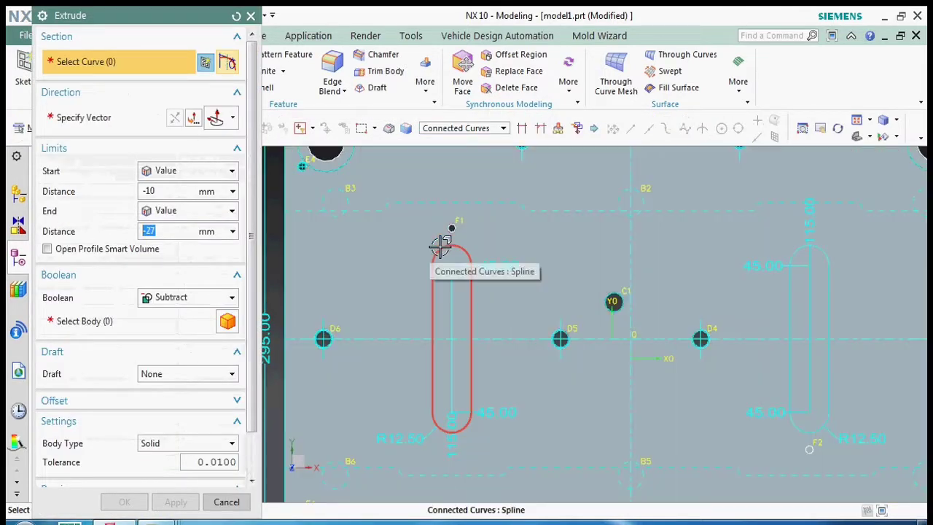
{"action": "left_click", "coordinate": [441, 246]}
{"action": "scroll", "coordinate": [452, 277], "scroll_direction": "down", "scroll_amount": 2}
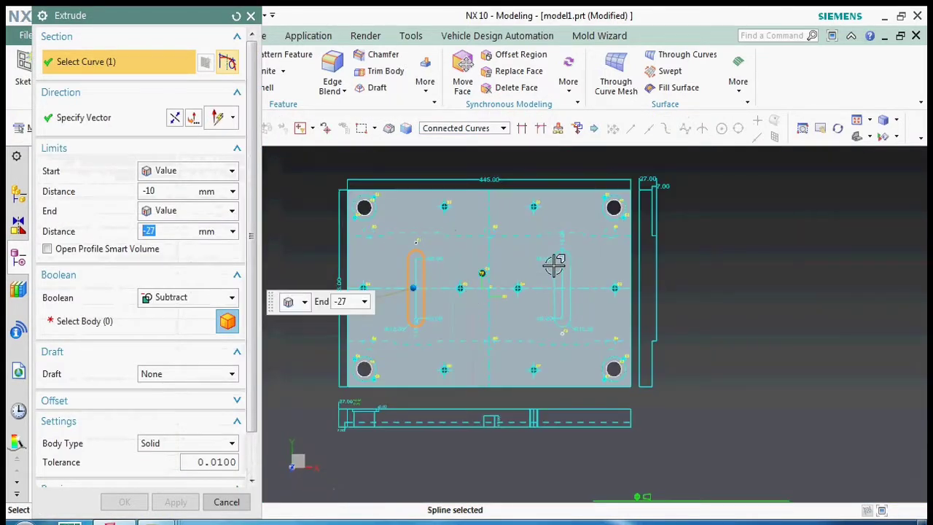
{"action": "scroll", "coordinate": [562, 231], "scroll_direction": "up", "scroll_amount": 2}
{"action": "left_click", "coordinate": [181, 190]}
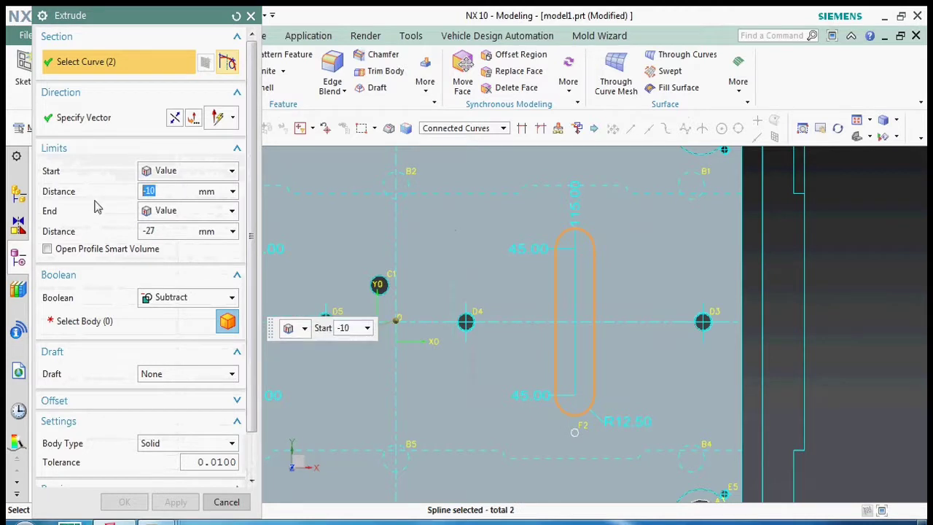
{"action": "type", "text": "0"}
{"action": "left_click", "coordinate": [84, 320]}
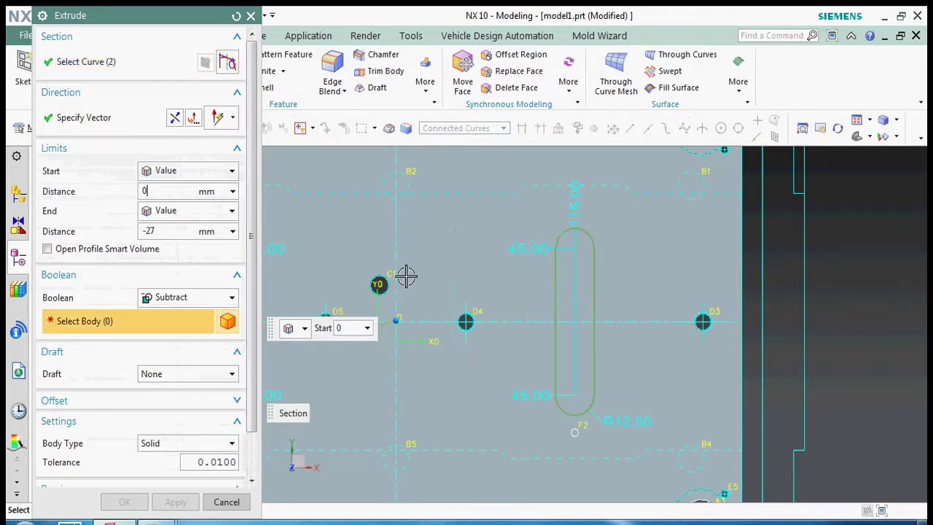
{"action": "left_click", "coordinate": [406, 272]}
{"action": "scroll", "coordinate": [406, 273], "scroll_direction": "down", "scroll_amount": 3}
{"action": "left_click", "coordinate": [154, 502]}
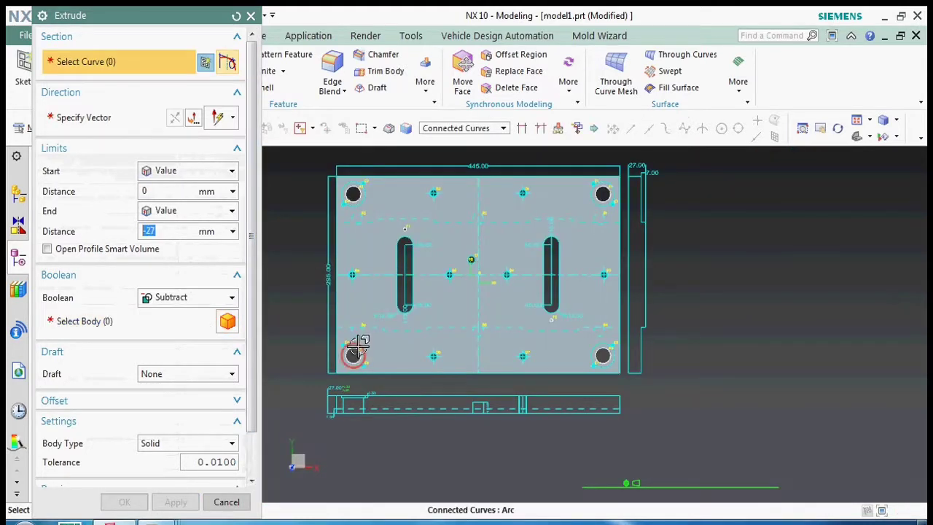
Pick the lower stepped line and the plate's left edge as single curves, with the plate as target body
{"action": "scroll", "coordinate": [360, 335], "scroll_direction": "up", "scroll_amount": 5}
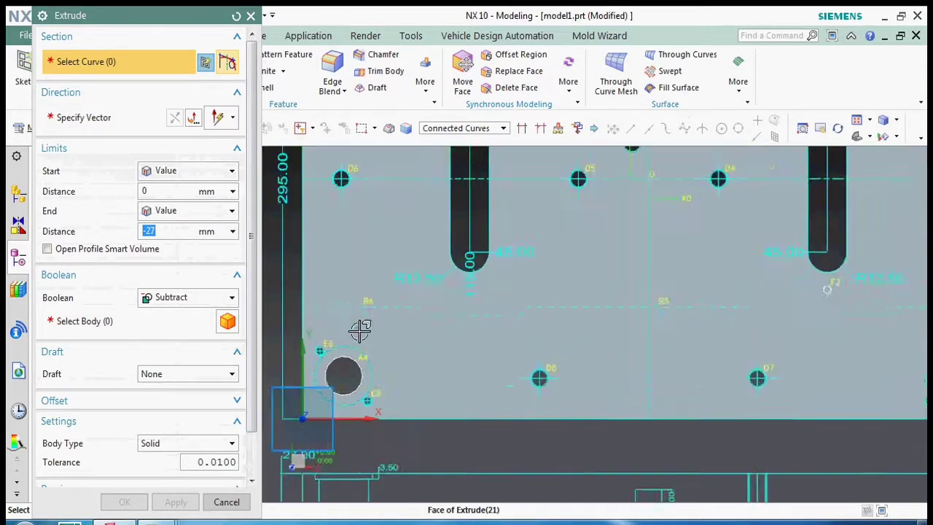
{"action": "scroll", "coordinate": [323, 309], "scroll_direction": "up", "scroll_amount": 1}
{"action": "left_click", "coordinate": [484, 127]}
{"action": "left_click", "coordinate": [448, 141]}
{"action": "left_click", "coordinate": [338, 313]}
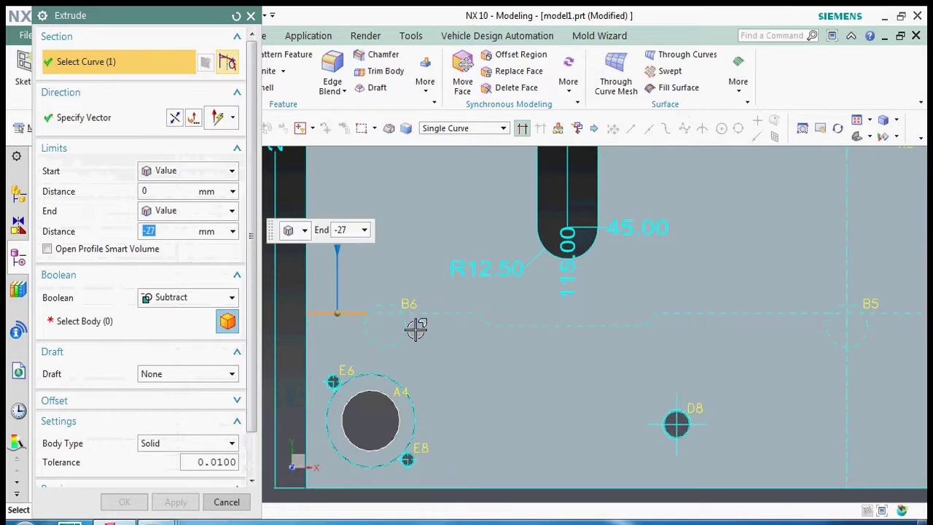
{"action": "scroll", "coordinate": [503, 328], "scroll_direction": "down", "scroll_amount": 5}
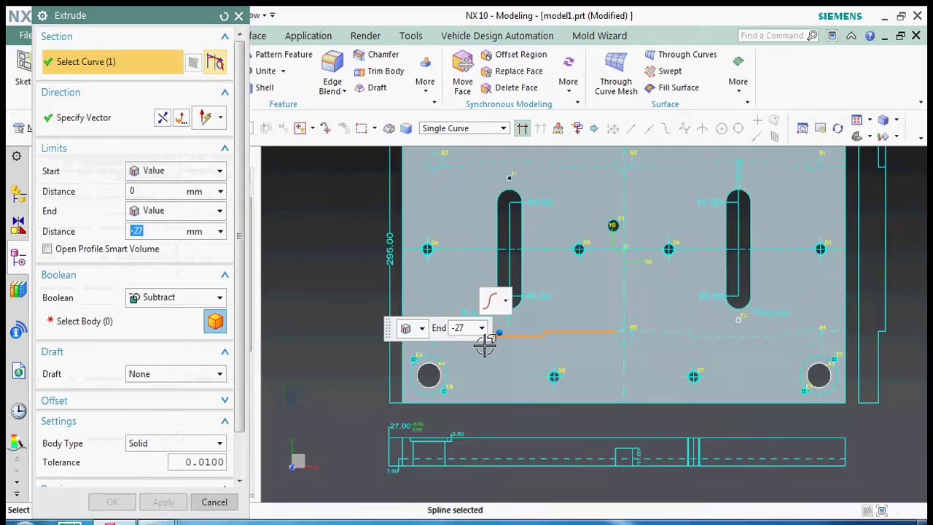
{"action": "scroll", "coordinate": [624, 327], "scroll_direction": "up", "scroll_amount": 5}
{"action": "scroll", "coordinate": [603, 332], "scroll_direction": "up", "scroll_amount": 3}
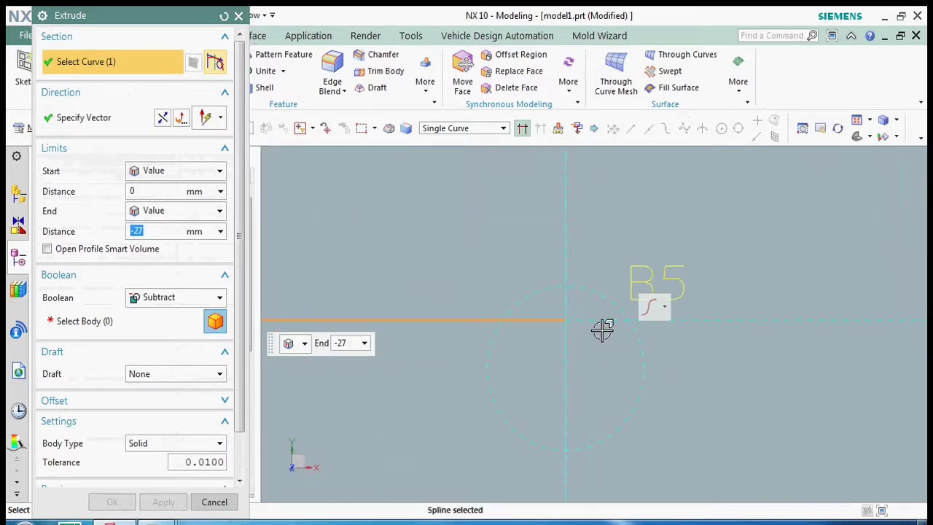
{"action": "scroll", "coordinate": [500, 285], "scroll_direction": "down", "scroll_amount": 3}
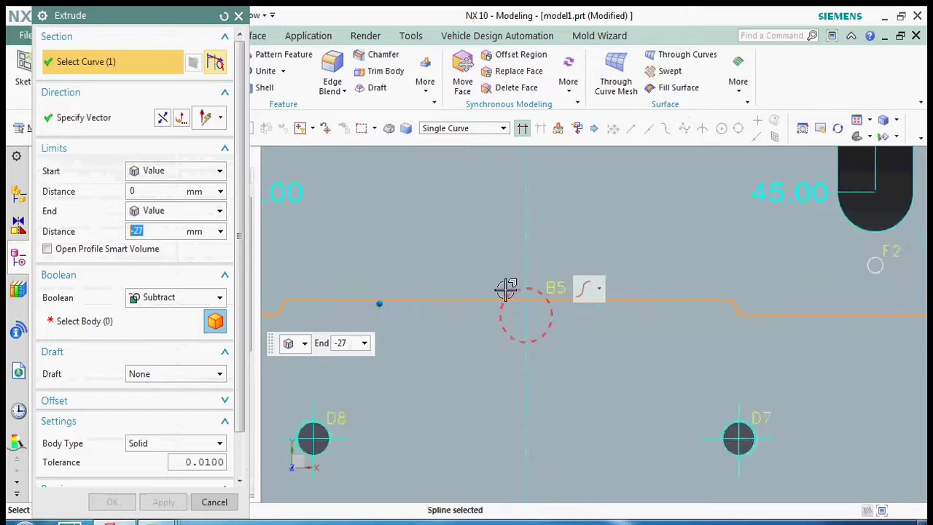
{"action": "scroll", "coordinate": [729, 318], "scroll_direction": "down", "scroll_amount": 2}
{"action": "scroll", "coordinate": [760, 288], "scroll_direction": "up", "scroll_amount": 4}
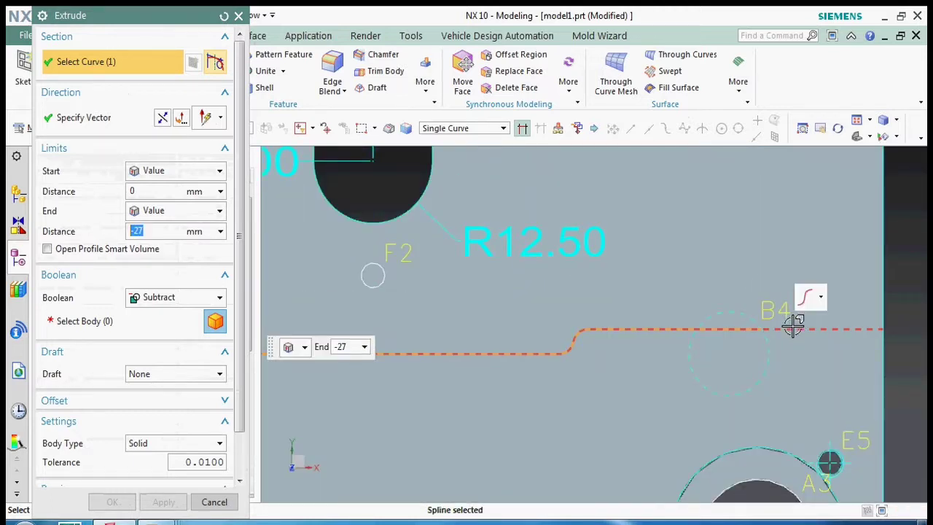
{"action": "left_click", "coordinate": [885, 367]}
{"action": "scroll", "coordinate": [747, 306], "scroll_direction": "down", "scroll_amount": 3}
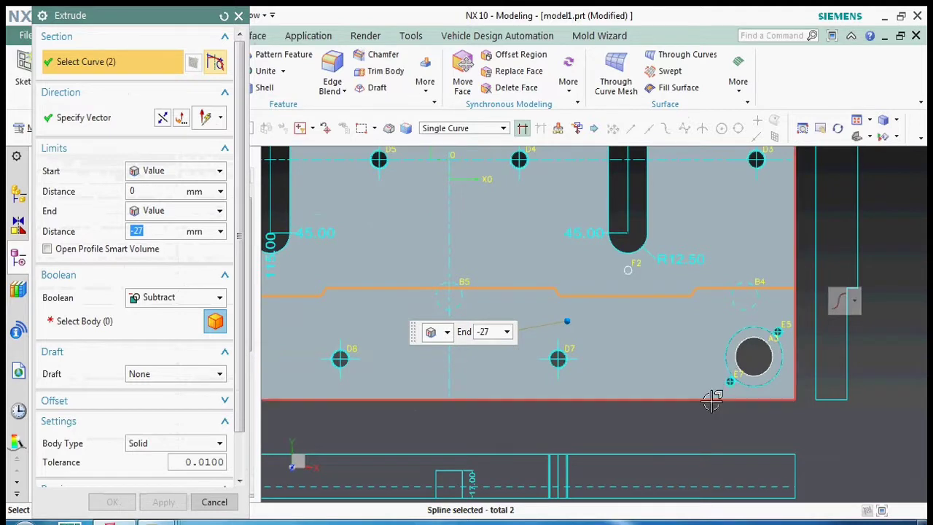
{"action": "scroll", "coordinate": [678, 416], "scroll_direction": "down", "scroll_amount": 2}
{"action": "scroll", "coordinate": [663, 423], "scroll_direction": "up", "scroll_amount": 3}
{"action": "scroll", "coordinate": [496, 372], "scroll_direction": "up", "scroll_amount": 3}
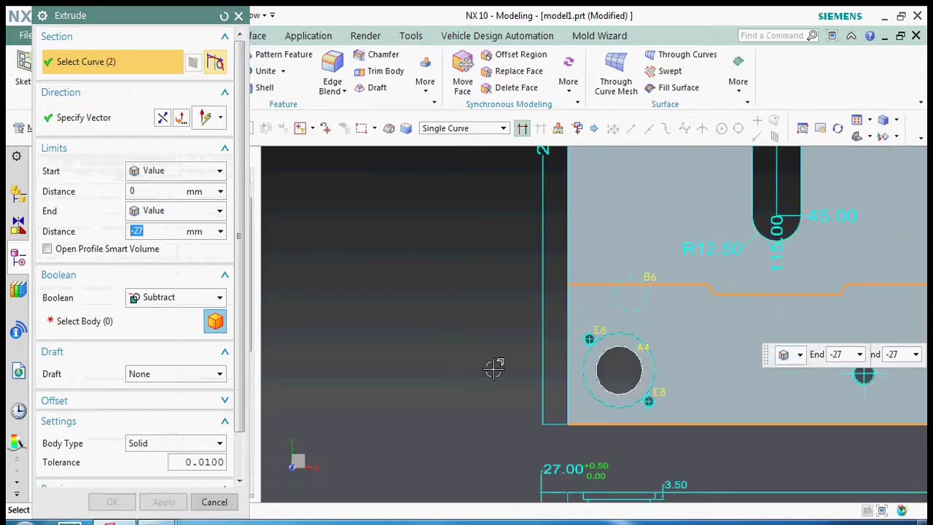
{"action": "scroll", "coordinate": [496, 372], "scroll_direction": "down", "scroll_amount": 4}
{"action": "scroll", "coordinate": [495, 372], "scroll_direction": "up", "scroll_amount": 5}
{"action": "left_click", "coordinate": [473, 309]}
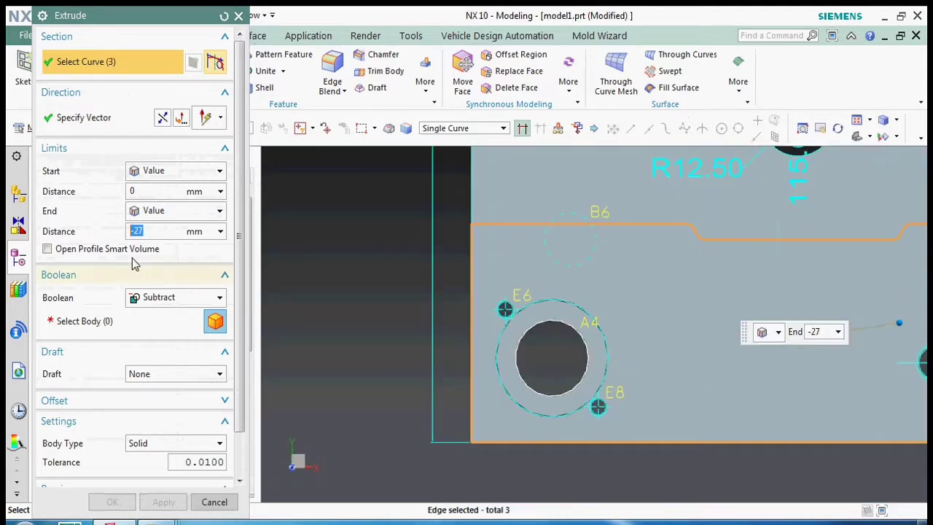
{"action": "left_click", "coordinate": [117, 319]}
{"action": "left_click", "coordinate": [547, 331]}
{"action": "scroll", "coordinate": [292, 357], "scroll_direction": "down", "scroll_amount": 3}
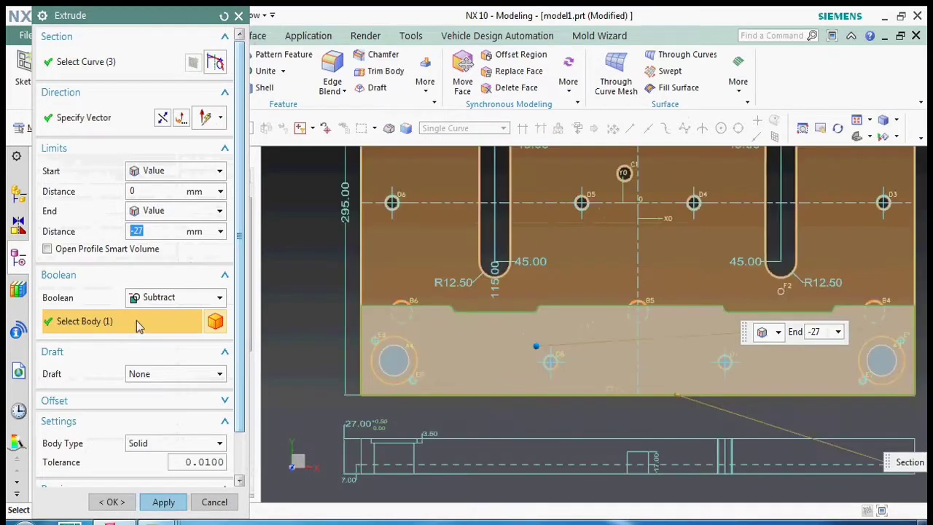
Add the upper stepped line through B3 and the left edge, then set the start distance to -27+7
{"action": "left_click", "coordinate": [86, 66]}
{"action": "scroll", "coordinate": [383, 398], "scroll_direction": "down", "scroll_amount": 5}
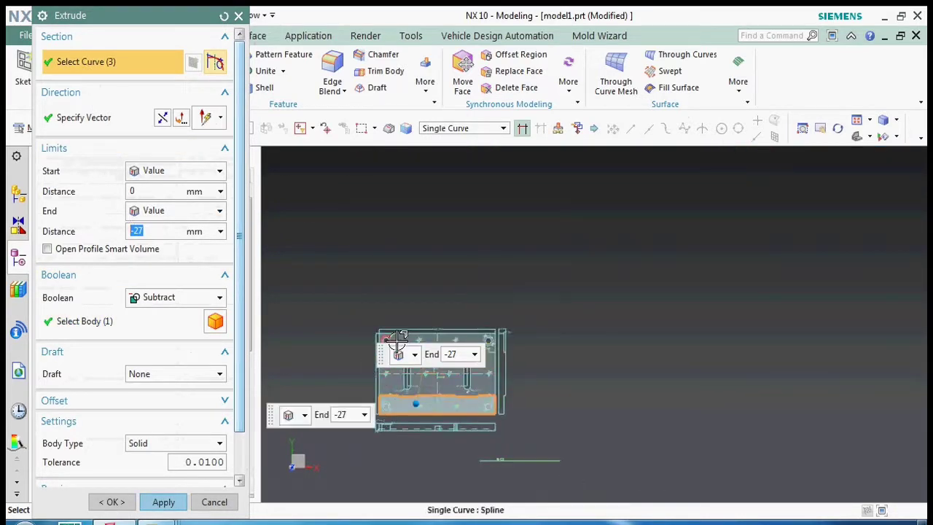
{"action": "scroll", "coordinate": [335, 386], "scroll_direction": "up", "scroll_amount": 6}
{"action": "left_click", "coordinate": [331, 390]}
{"action": "scroll", "coordinate": [383, 392], "scroll_direction": "up", "scroll_amount": 5}
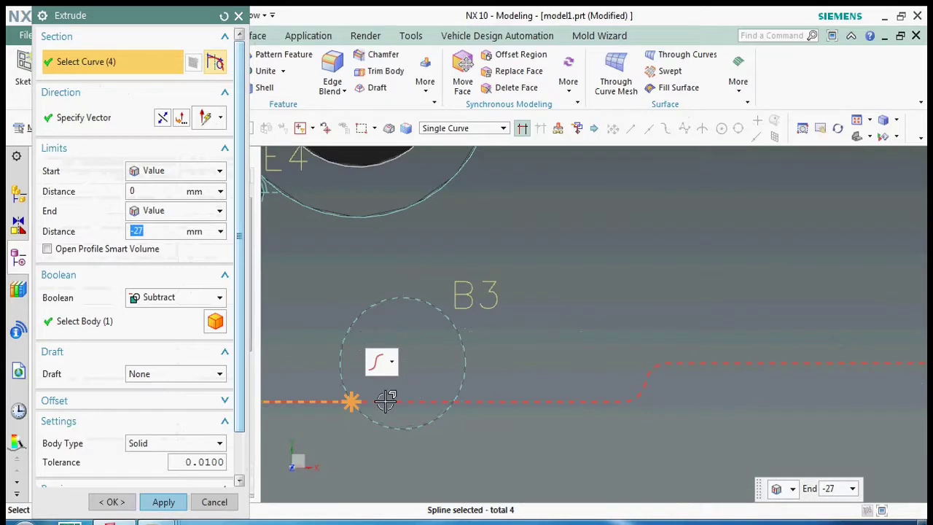
{"action": "scroll", "coordinate": [707, 379], "scroll_direction": "down", "scroll_amount": 3}
{"action": "scroll", "coordinate": [347, 398], "scroll_direction": "down", "scroll_amount": 3}
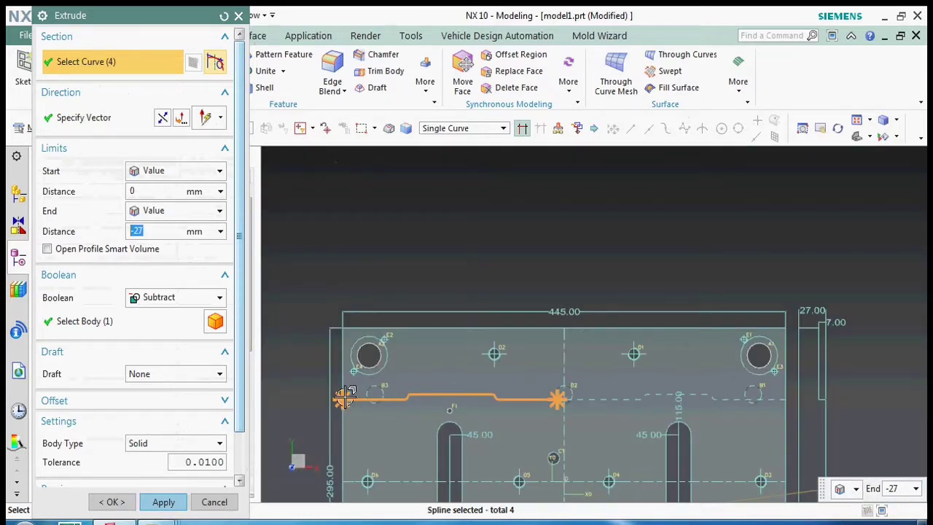
{"action": "scroll", "coordinate": [346, 399], "scroll_direction": "up", "scroll_amount": 5}
{"action": "left_click", "coordinate": [339, 306]}
{"action": "scroll", "coordinate": [537, 277], "scroll_direction": "down", "scroll_amount": 3}
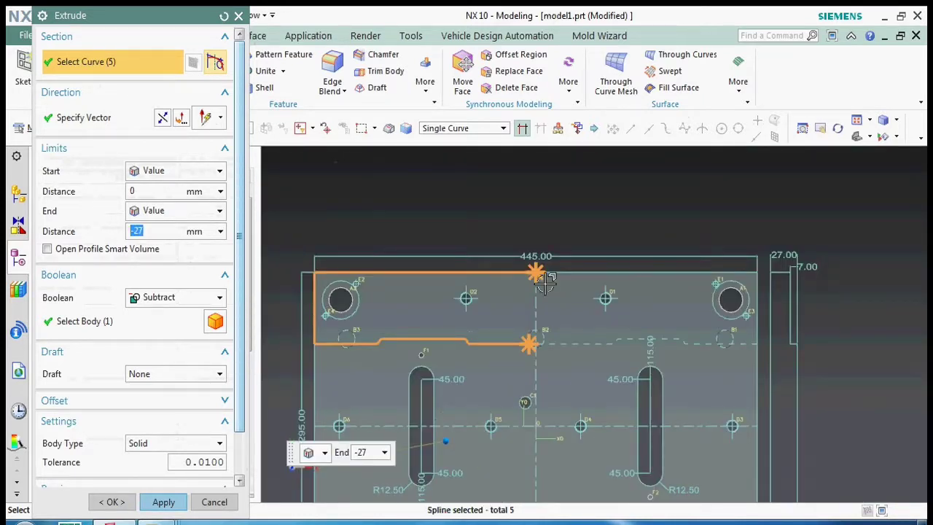
{"action": "scroll", "coordinate": [533, 429], "scroll_direction": "up", "scroll_amount": 4}
{"action": "scroll", "coordinate": [508, 438], "scroll_direction": "up", "scroll_amount": 3}
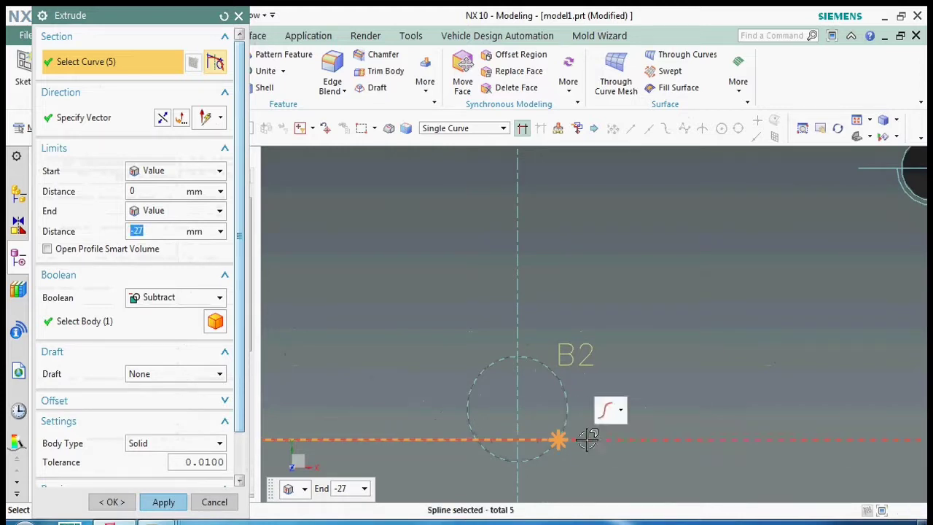
{"action": "scroll", "coordinate": [586, 439], "scroll_direction": "down", "scroll_amount": 3}
{"action": "scroll", "coordinate": [427, 308], "scroll_direction": "down", "scroll_amount": 3}
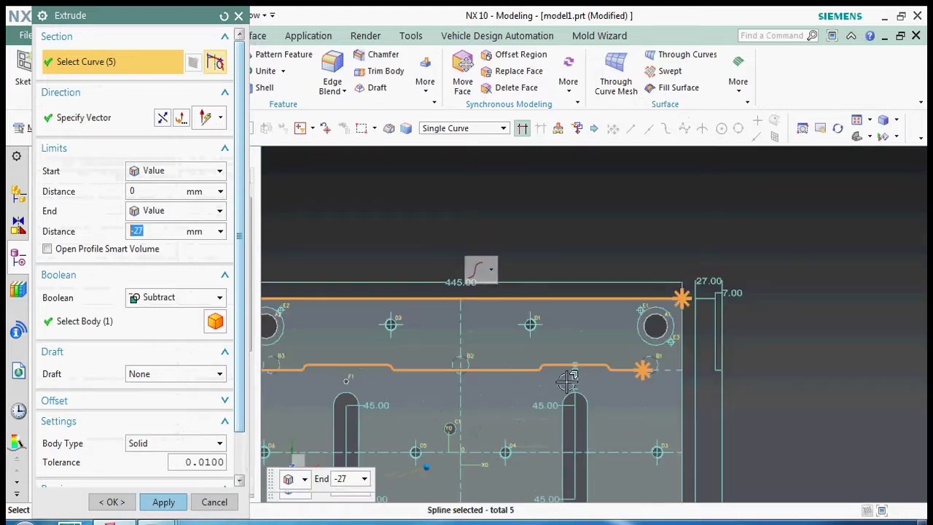
{"action": "scroll", "coordinate": [646, 374], "scroll_direction": "up", "scroll_amount": 3}
{"action": "scroll", "coordinate": [616, 392], "scroll_direction": "up", "scroll_amount": 2}
{"action": "scroll", "coordinate": [700, 390], "scroll_direction": "down", "scroll_amount": 2}
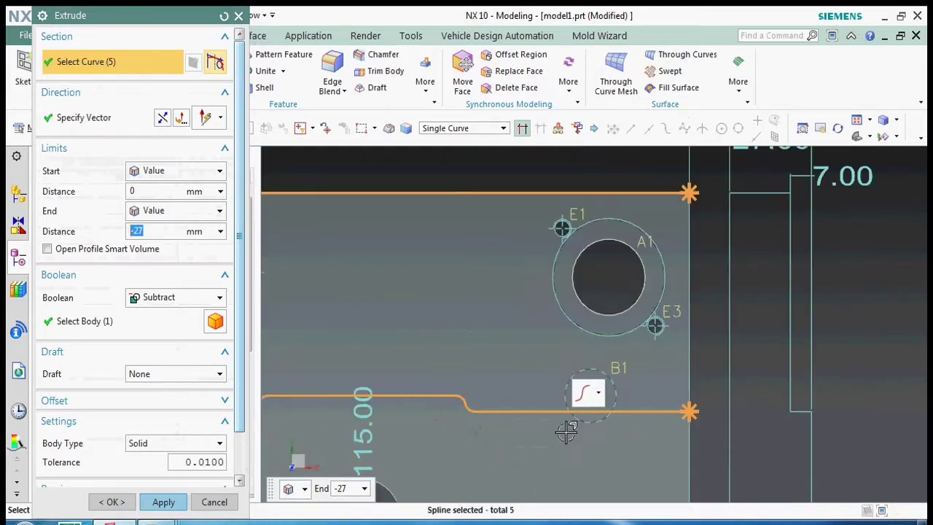
{"action": "scroll", "coordinate": [729, 364], "scroll_direction": "down", "scroll_amount": 1}
{"action": "scroll", "coordinate": [744, 350], "scroll_direction": "down", "scroll_amount": 1}
{"action": "scroll", "coordinate": [786, 257], "scroll_direction": "up", "scroll_amount": 2}
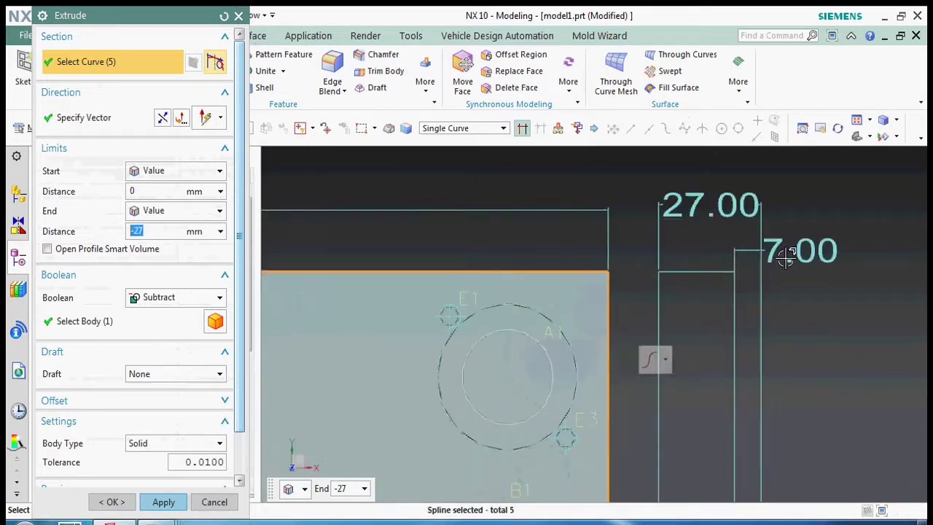
{"action": "scroll", "coordinate": [832, 220], "scroll_direction": "down", "scroll_amount": 2}
{"action": "scroll", "coordinate": [716, 289], "scroll_direction": "down", "scroll_amount": 3}
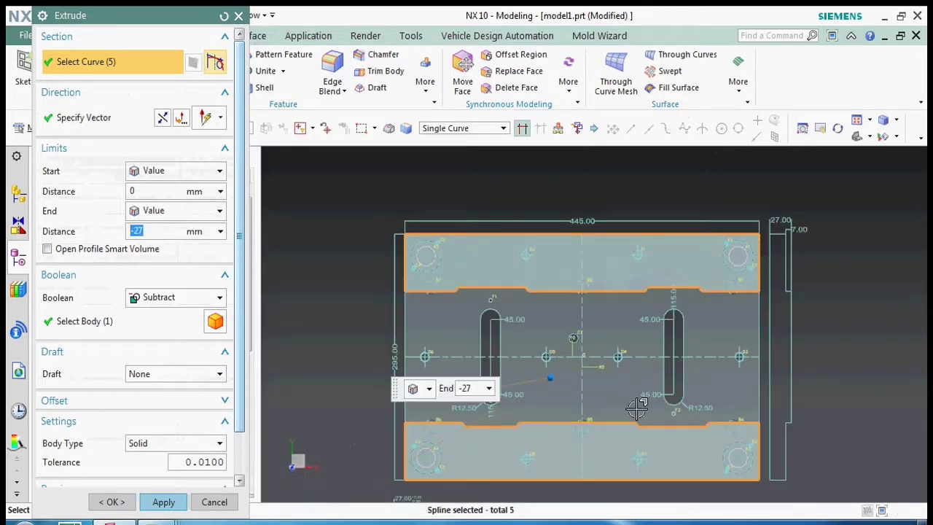
{"action": "scroll", "coordinate": [710, 307], "scroll_direction": "down", "scroll_amount": 3}
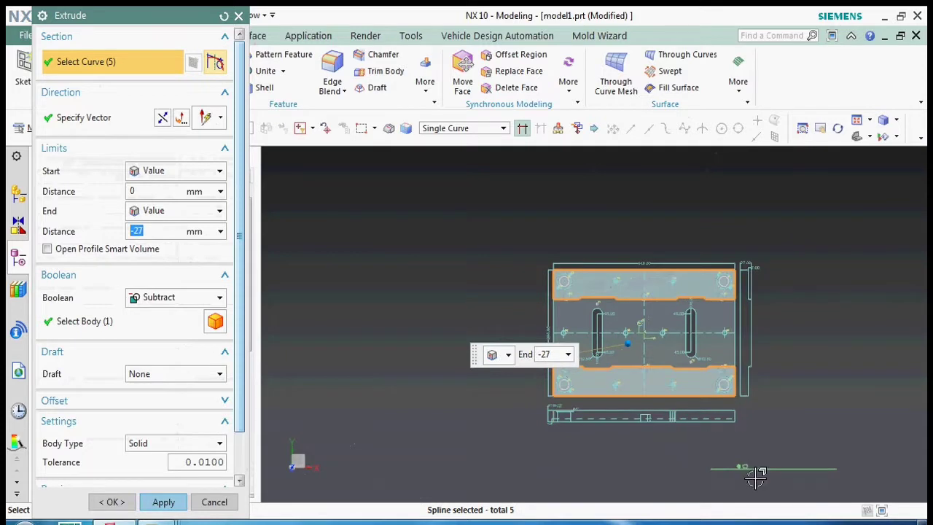
{"action": "scroll", "coordinate": [756, 476], "scroll_direction": "up", "scroll_amount": 5}
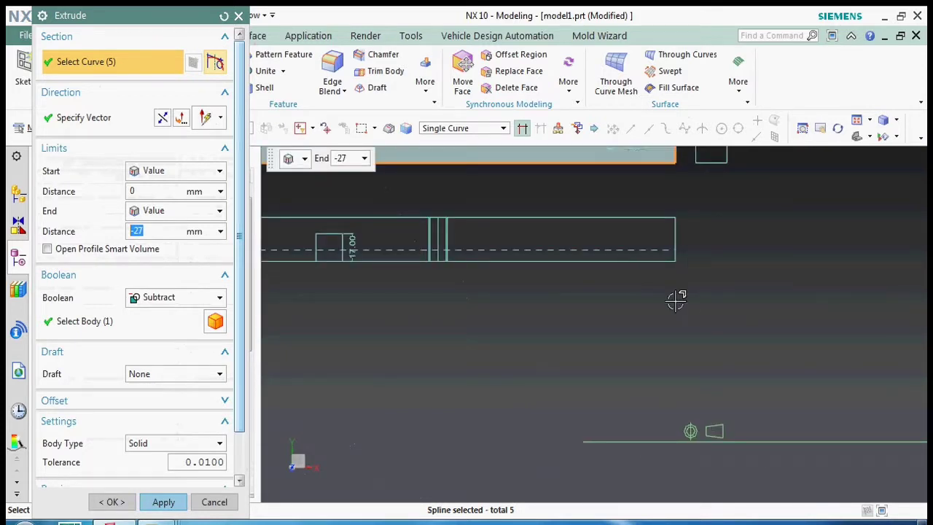
{"action": "scroll", "coordinate": [677, 301], "scroll_direction": "down", "scroll_amount": 2}
{"action": "scroll", "coordinate": [377, 319], "scroll_direction": "up", "scroll_amount": 5}
{"action": "scroll", "coordinate": [396, 309], "scroll_direction": "up", "scroll_amount": 1}
{"action": "scroll", "coordinate": [398, 310], "scroll_direction": "up", "scroll_amount": 1}
{"action": "scroll", "coordinate": [397, 310], "scroll_direction": "down", "scroll_amount": 5}
{"action": "scroll", "coordinate": [411, 350], "scroll_direction": "down", "scroll_amount": 2}
{"action": "left_click", "coordinate": [131, 190]}
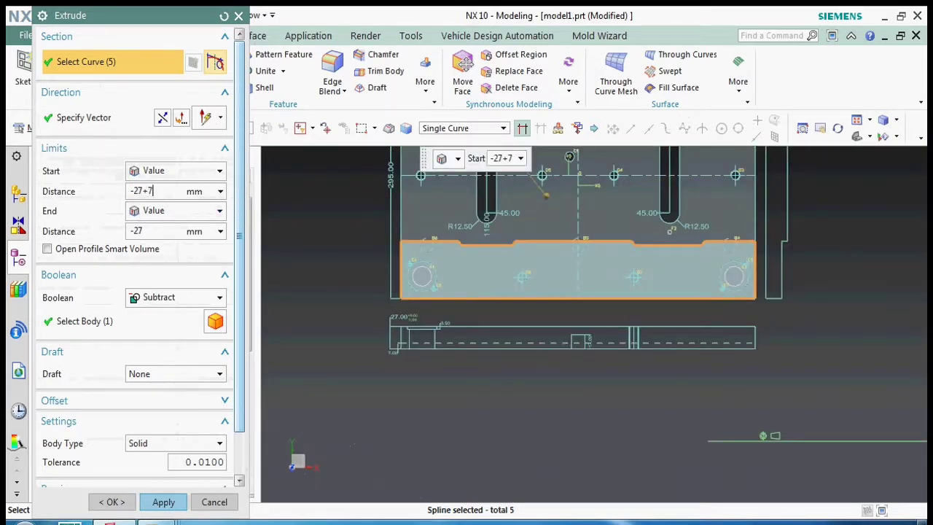
Confirm the strip subtract extrusion and inspect the cut plate in 3D before returning to the flat view
{"action": "left_click", "coordinate": [113, 502]}
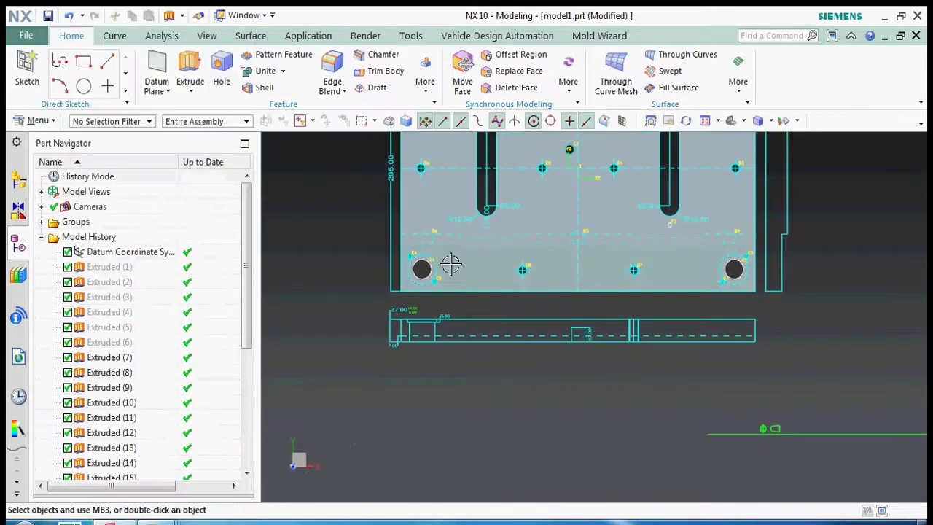
{"action": "scroll", "coordinate": [449, 265], "scroll_direction": "up", "scroll_amount": 2}
{"action": "mouse_move", "coordinate": [454, 258]}
{"action": "middle_mouse_down"}
{"action": "mouse_move", "coordinate": [547, 258]}
{"action": "mouse_move", "coordinate": [475, 258]}
{"action": "middle_mouse_up"}
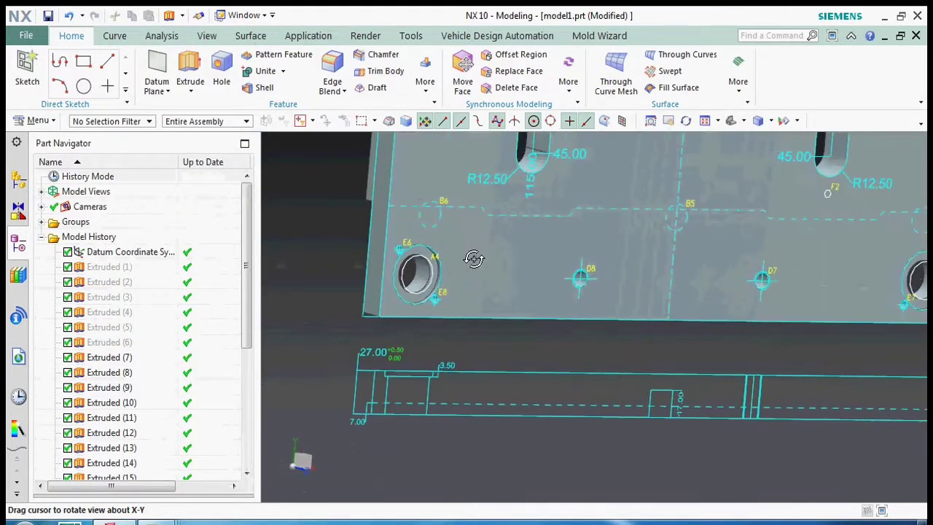
{"action": "key", "text": "F8"}
{"action": "scroll", "coordinate": [527, 217], "scroll_direction": "down", "scroll_amount": 2}
{"action": "scroll", "coordinate": [527, 217], "scroll_direction": "up", "scroll_amount": 2}
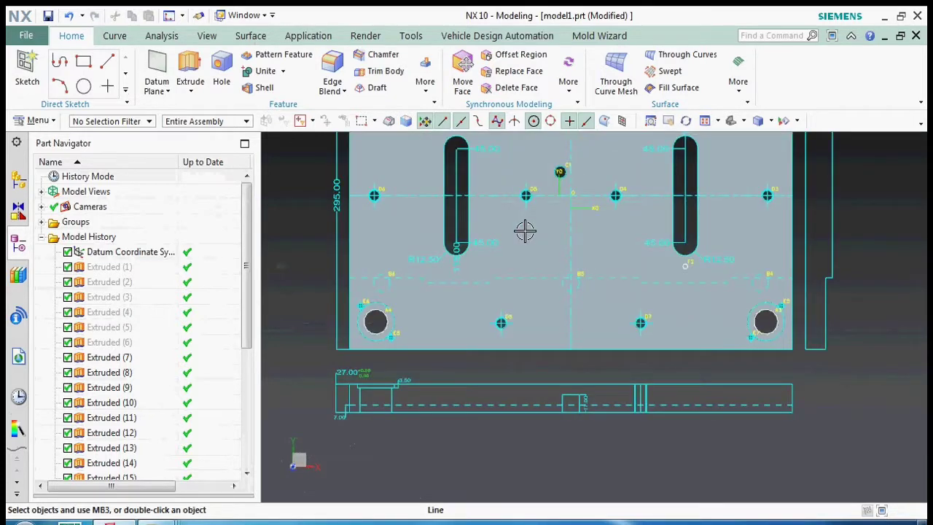
{"action": "scroll", "coordinate": [525, 229], "scroll_direction": "down", "scroll_amount": 2}
{"action": "scroll", "coordinate": [562, 246], "scroll_direction": "down", "scroll_amount": 2}
{"action": "scroll", "coordinate": [533, 224], "scroll_direction": "up", "scroll_amount": 3}
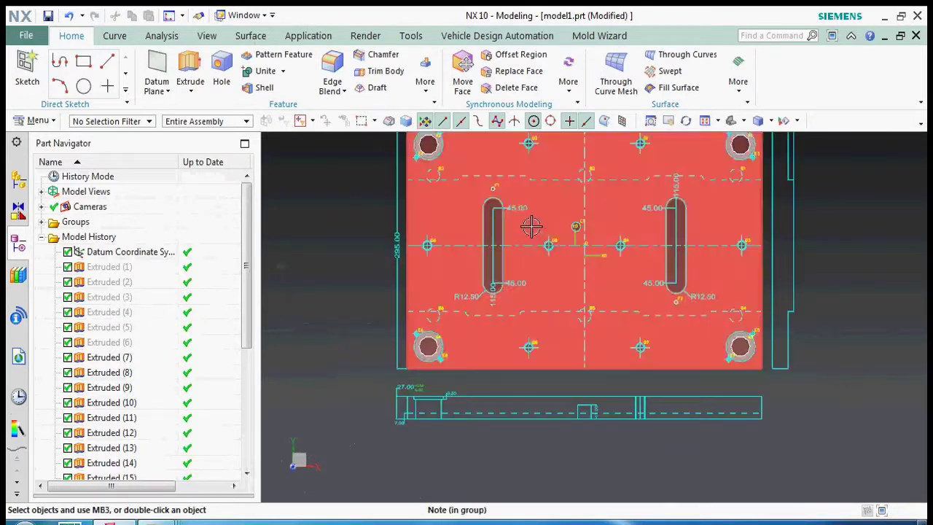
Give the plate body an olive-yellow colour through Edit > Object Display
{"action": "left_click", "coordinate": [509, 226]}
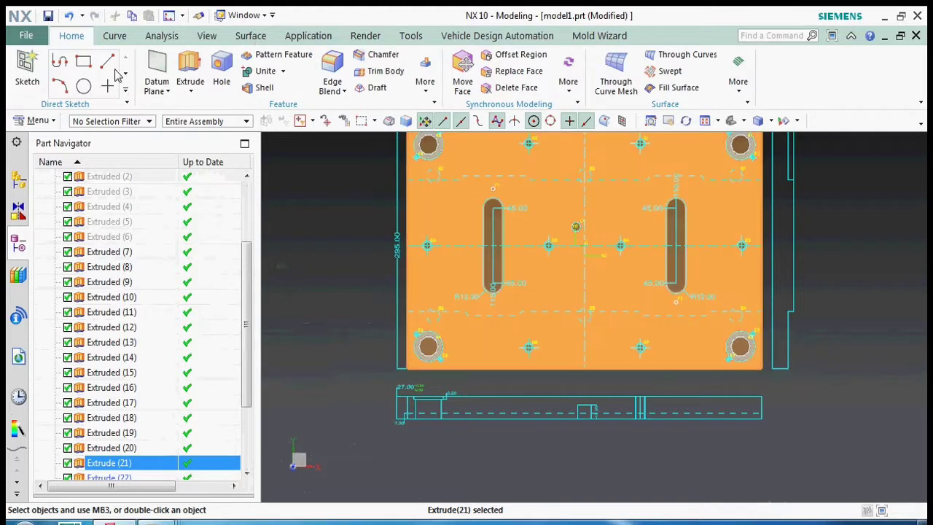
{"action": "left_click", "coordinate": [38, 121]}
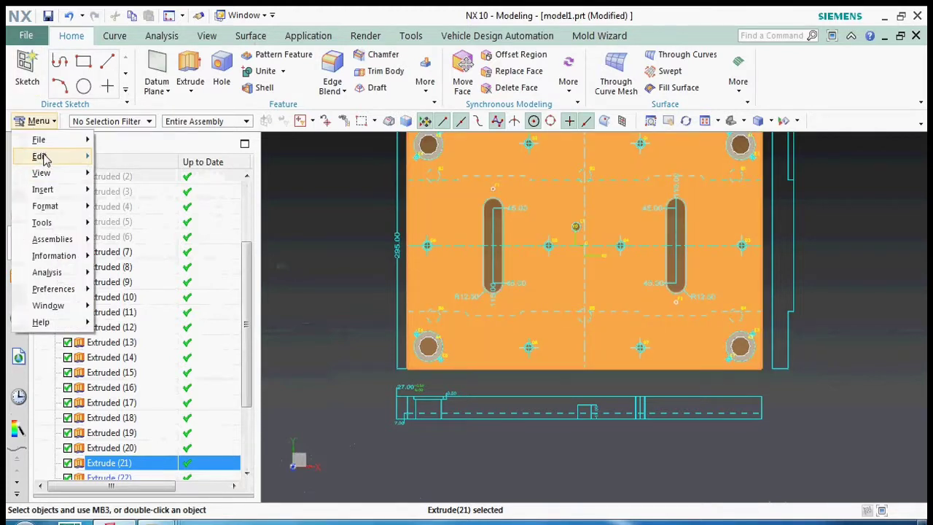
{"action": "left_click", "coordinate": [43, 159]}
{"action": "left_click", "coordinate": [153, 233]}
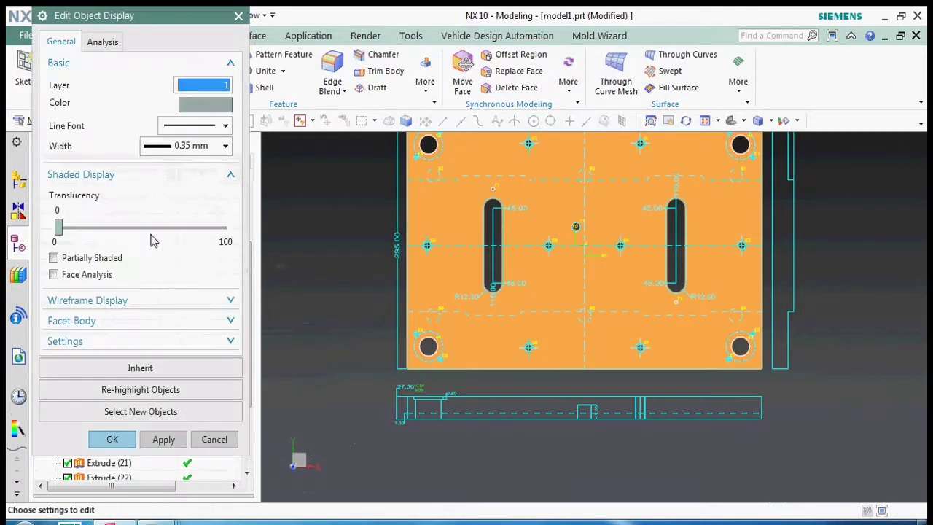
{"action": "left_click", "coordinate": [205, 105]}
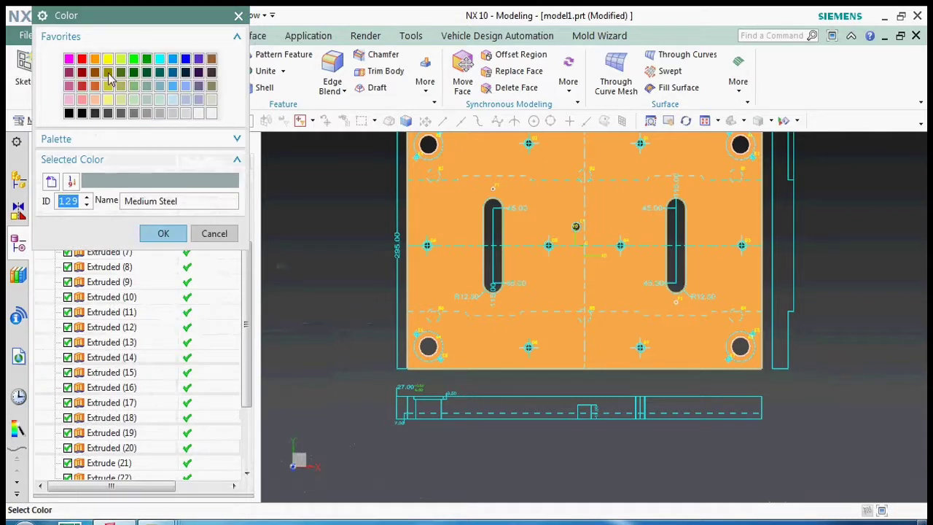
{"action": "left_click", "coordinate": [163, 240]}
{"action": "left_click", "coordinate": [112, 439]}
{"action": "mouse_move", "coordinate": [447, 309]}
{"action": "middle_mouse_down"}
{"action": "mouse_move", "coordinate": [547, 263]}
{"action": "mouse_move", "coordinate": [571, 262]}
{"action": "middle_mouse_up"}
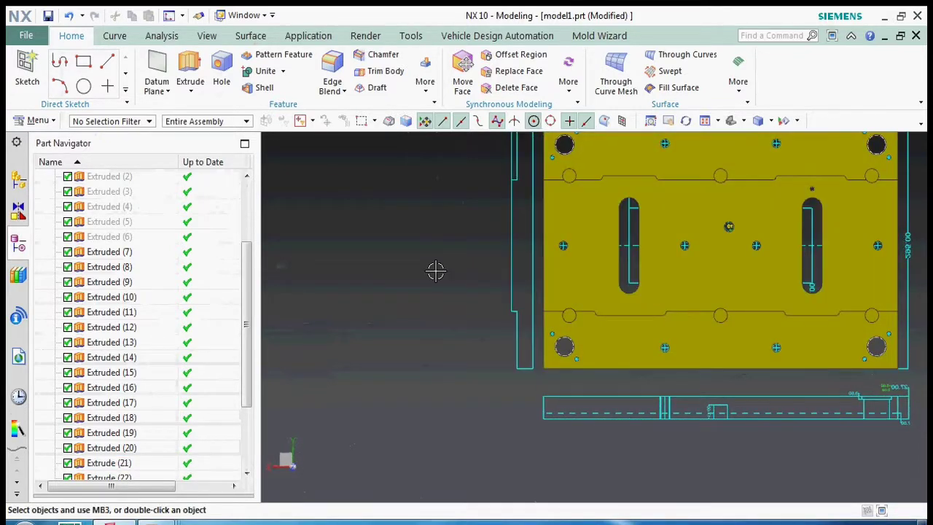
{"action": "scroll", "coordinate": [646, 261], "scroll_direction": "down", "scroll_amount": 2}
{"action": "mouse_move", "coordinate": [646, 260]}
{"action": "middle_mouse_down"}
{"action": "mouse_move", "coordinate": [652, 241]}
{"action": "mouse_move", "coordinate": [705, 326]}
{"action": "mouse_move", "coordinate": [673, 327]}
{"action": "mouse_move", "coordinate": [554, 273]}
{"action": "mouse_move", "coordinate": [479, 321]}
{"action": "mouse_move", "coordinate": [457, 323]}
{"action": "middle_mouse_up"}
{"action": "scroll", "coordinate": [705, 326], "scroll_direction": "up", "scroll_amount": 2}
{"action": "scroll", "coordinate": [457, 323], "scroll_direction": "up", "scroll_amount": 3}
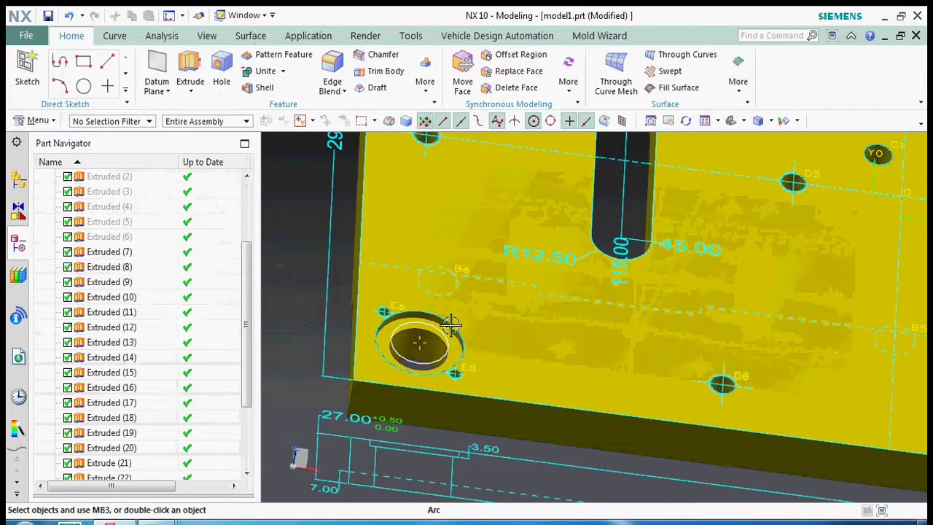
{"action": "scroll", "coordinate": [365, 321], "scroll_direction": "down", "scroll_amount": 4}
{"action": "scroll", "coordinate": [372, 317], "scroll_direction": "up", "scroll_amount": 1}
{"action": "scroll", "coordinate": [393, 312], "scroll_direction": "down", "scroll_amount": 2}
{"action": "scroll", "coordinate": [420, 314], "scroll_direction": "up", "scroll_amount": 3}
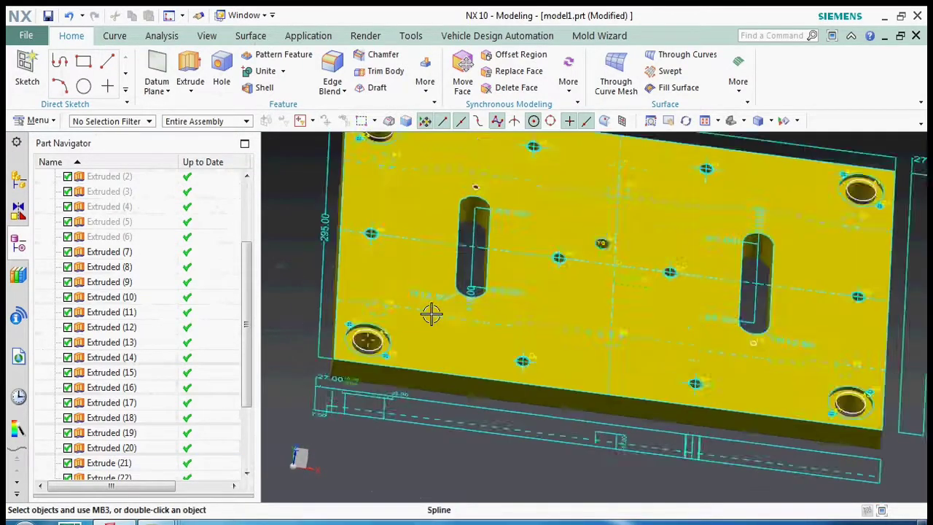
{"action": "scroll", "coordinate": [430, 314], "scroll_direction": "up", "scroll_amount": 2}
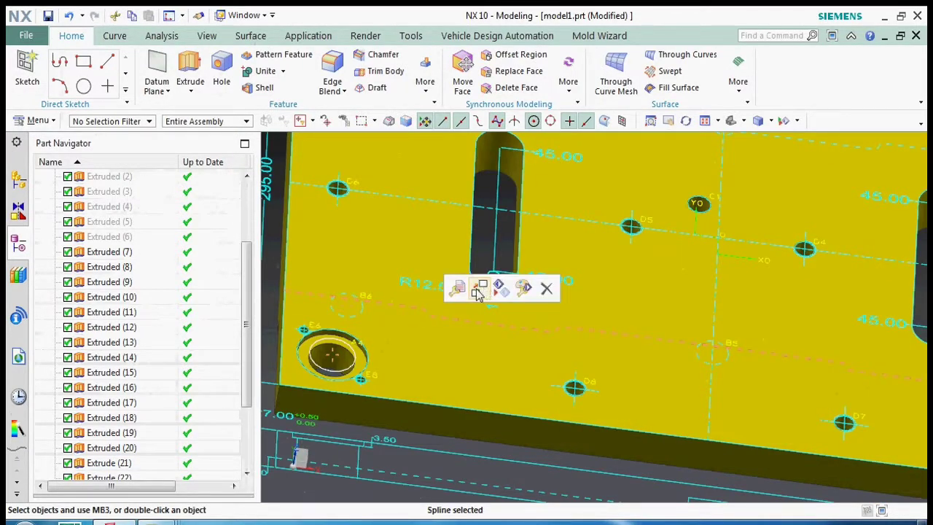
{"action": "scroll", "coordinate": [419, 267], "scroll_direction": "down", "scroll_amount": 4}
{"action": "scroll", "coordinate": [363, 179], "scroll_direction": "down", "scroll_amount": 2}
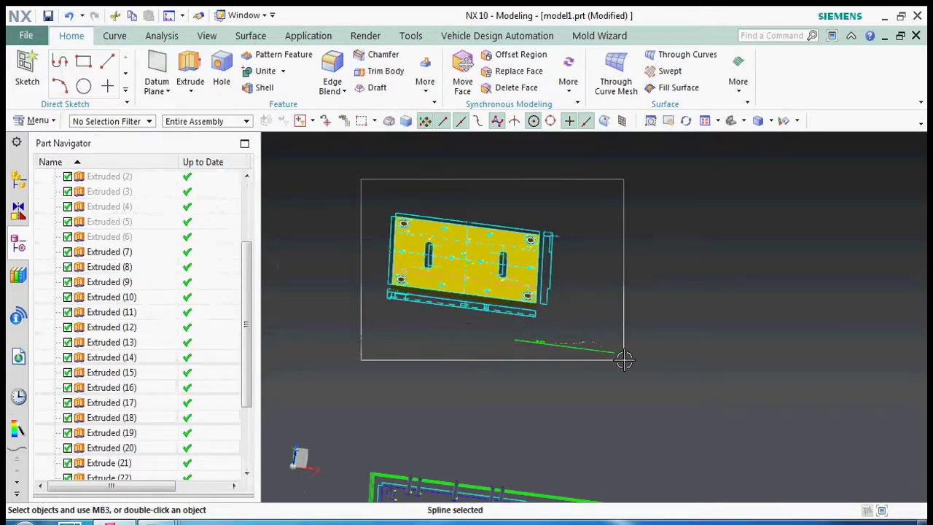
{"action": "left_click_drag", "start_coordinate": [624, 359], "coordinate": [624, 359]}
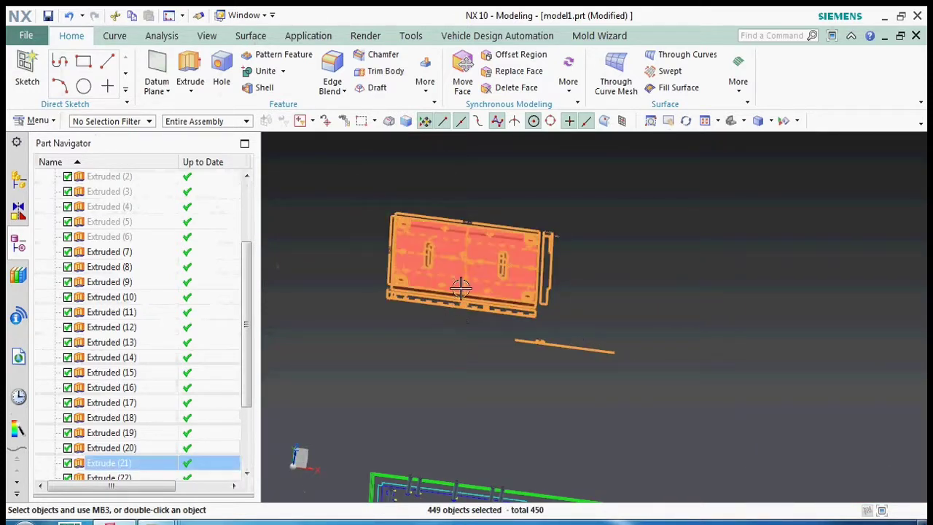
{"action": "left_click", "coordinate": [460, 285]}
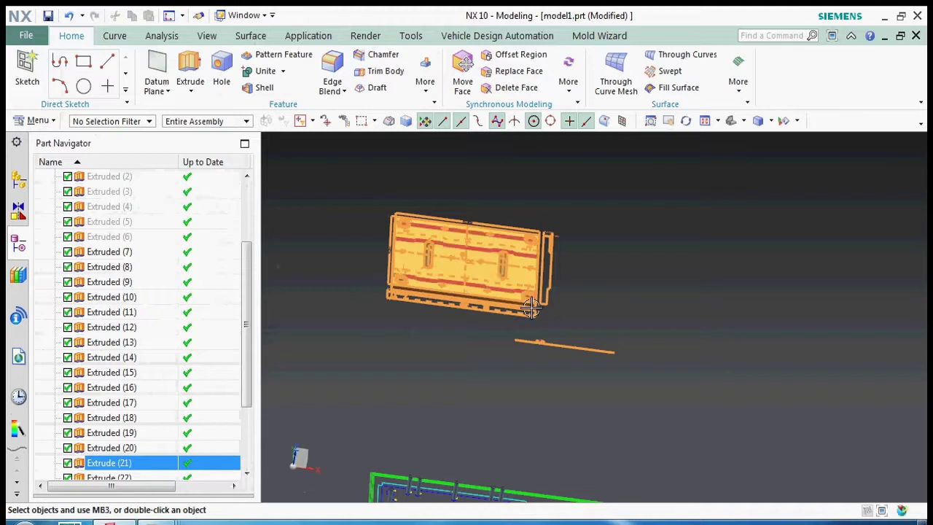
{"action": "key", "text": "Escape"}
{"action": "left_click_drag", "start_coordinate": [679, 427], "coordinate": [679, 426]}
{"action": "right_click", "coordinate": [591, 308]}
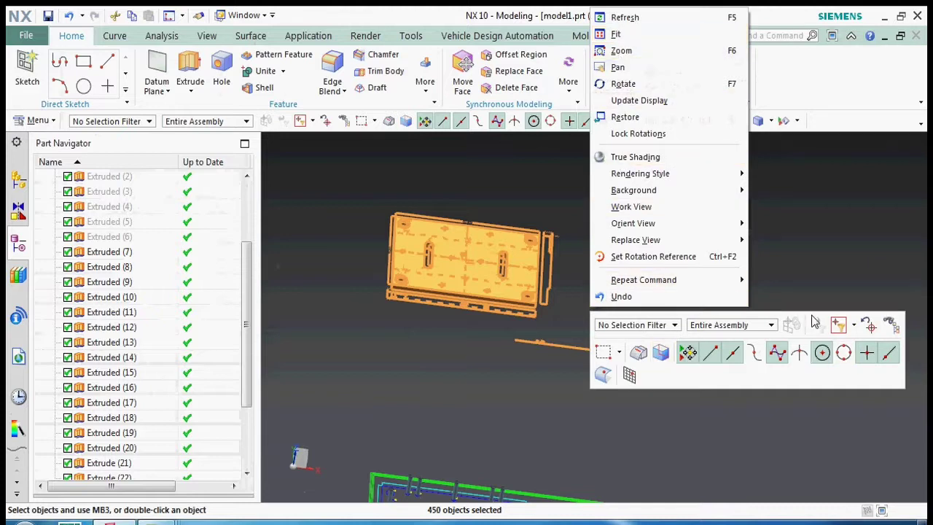
{"action": "left_click", "coordinate": [538, 356]}
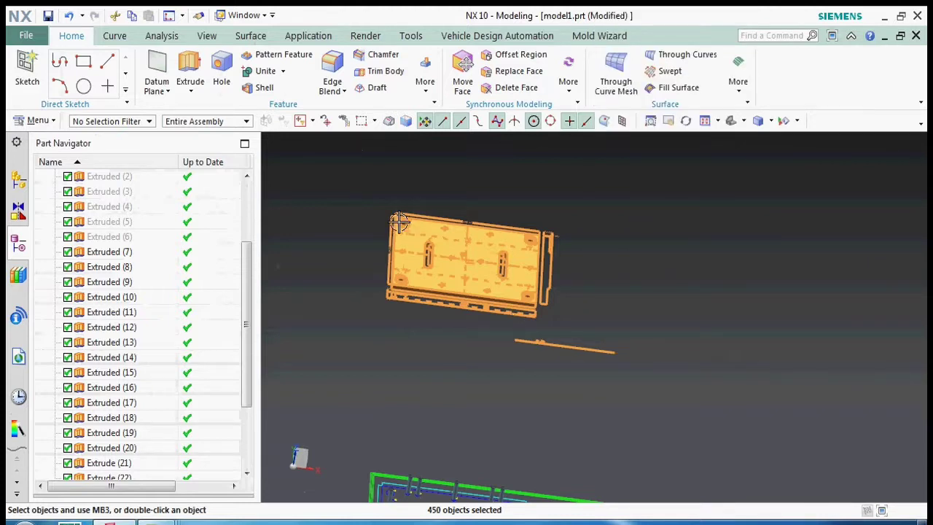
Hide everything in the view with a box selection
{"action": "key", "text": "Escape"}
{"action": "left_click", "coordinate": [782, 121]}
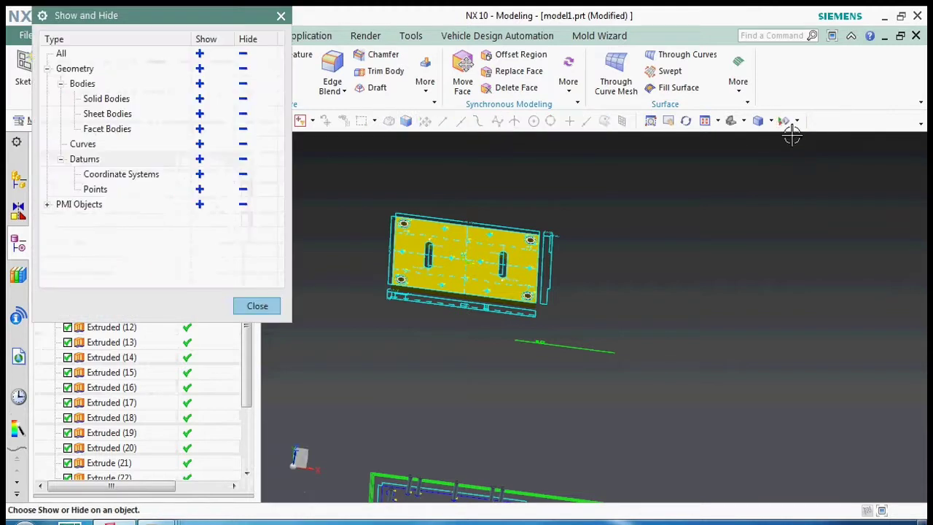
{"action": "key", "text": "Escape"}
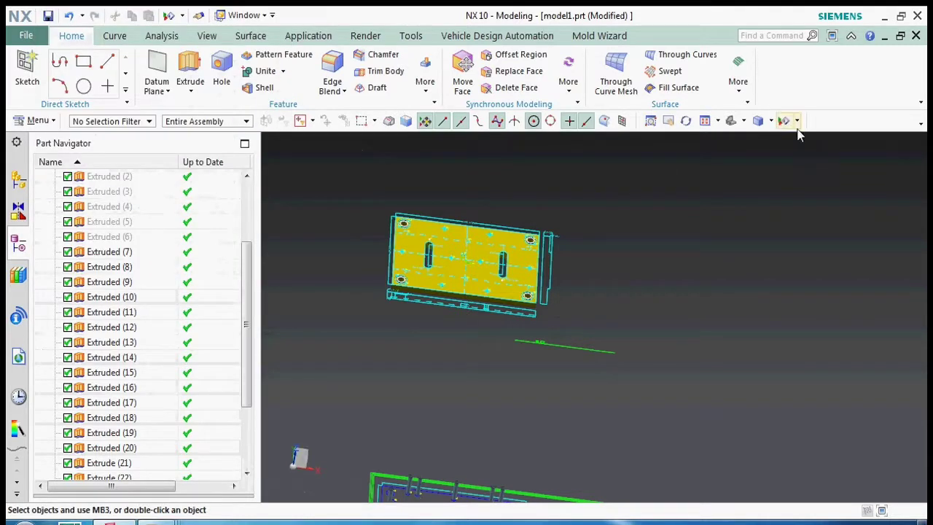
{"action": "left_click", "coordinate": [797, 122]}
{"action": "left_click", "coordinate": [809, 173]}
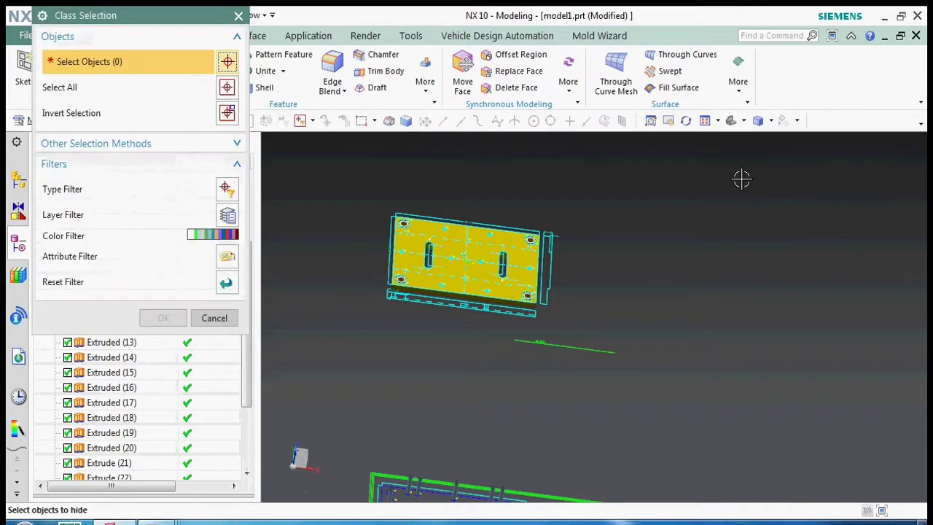
{"action": "left_click_drag", "start_coordinate": [341, 194], "coordinate": [672, 390]}
{"action": "middle_click", "coordinate": [570, 329]}
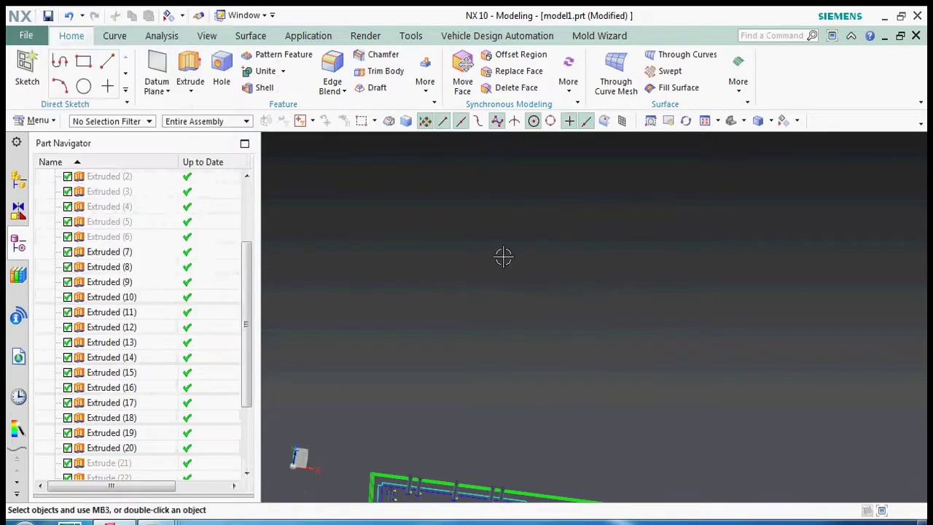
Show only the yellow plate body again, leaving the drawing curves hidden
{"action": "left_click", "coordinate": [788, 121]}
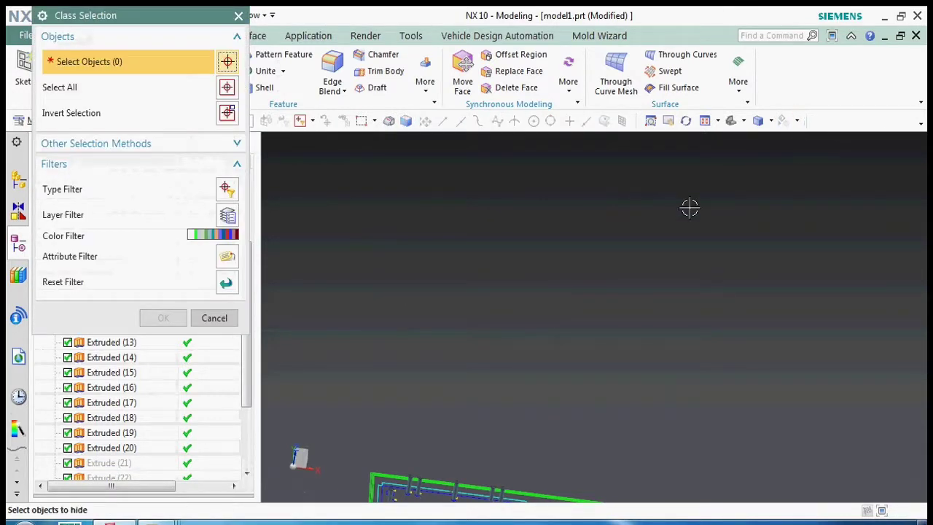
{"action": "middle_click", "coordinate": [813, 130]}
{"action": "left_click", "coordinate": [797, 121]}
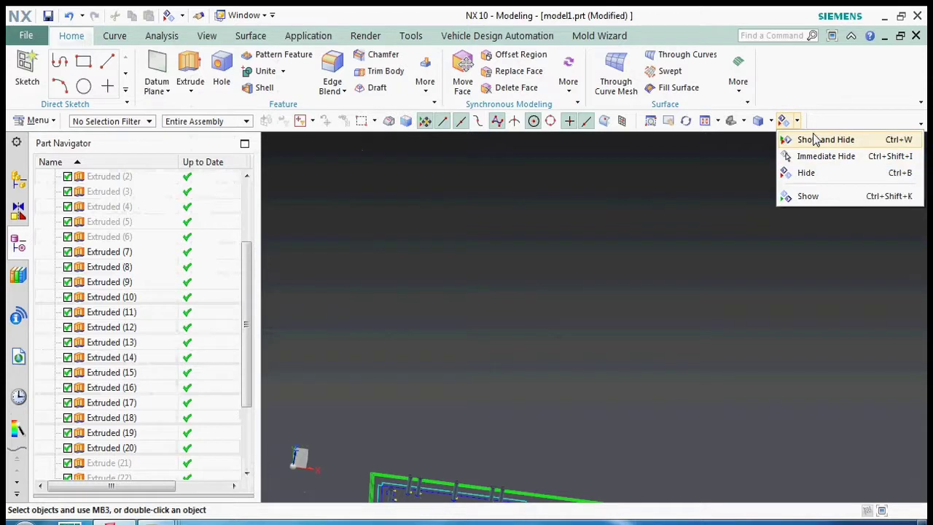
{"action": "left_click", "coordinate": [815, 140]}
{"action": "middle_click", "coordinate": [742, 104]}
{"action": "left_click", "coordinate": [798, 121]}
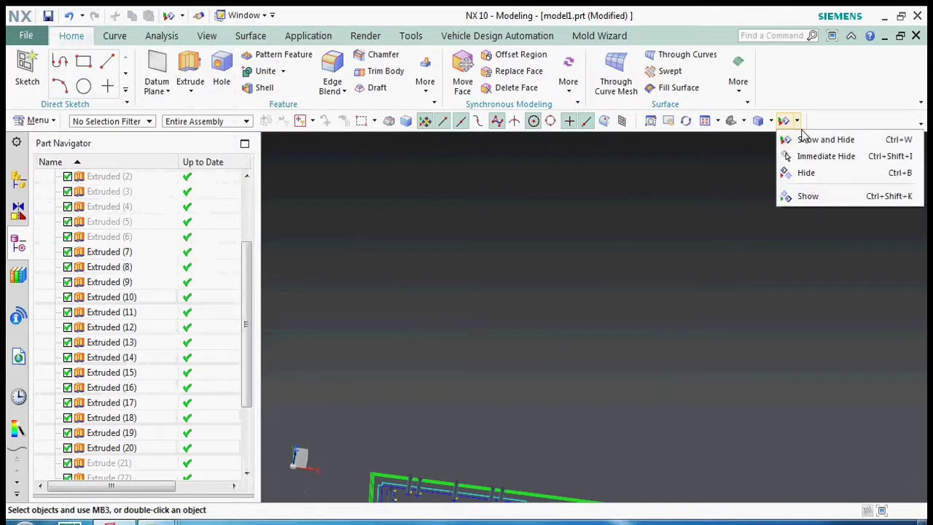
{"action": "left_click", "coordinate": [809, 196]}
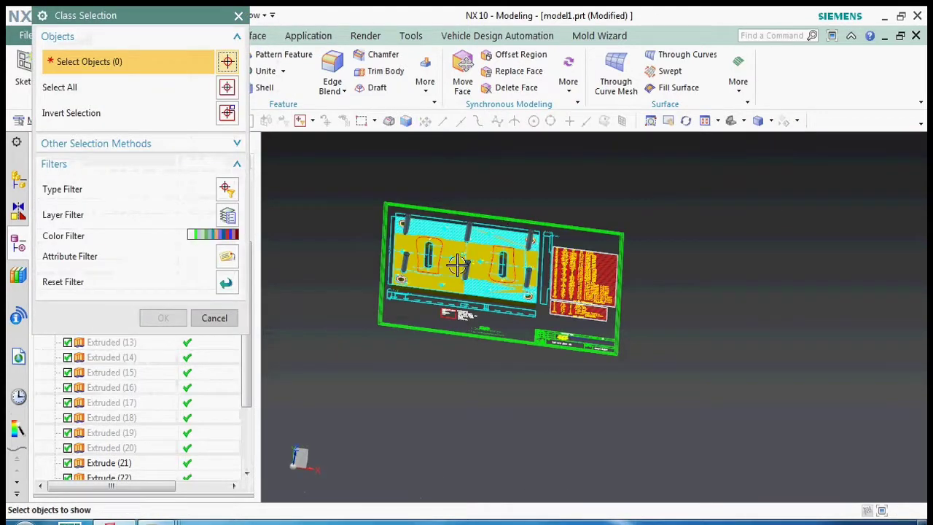
{"action": "scroll", "coordinate": [457, 265], "scroll_direction": "up", "scroll_amount": 3}
{"action": "left_click", "coordinate": [444, 216]}
{"action": "middle_click", "coordinate": [685, 279]}
{"action": "scroll", "coordinate": [685, 279], "scroll_direction": "down", "scroll_amount": 3}
{"action": "scroll", "coordinate": [472, 265], "scroll_direction": "up", "scroll_amount": 6}
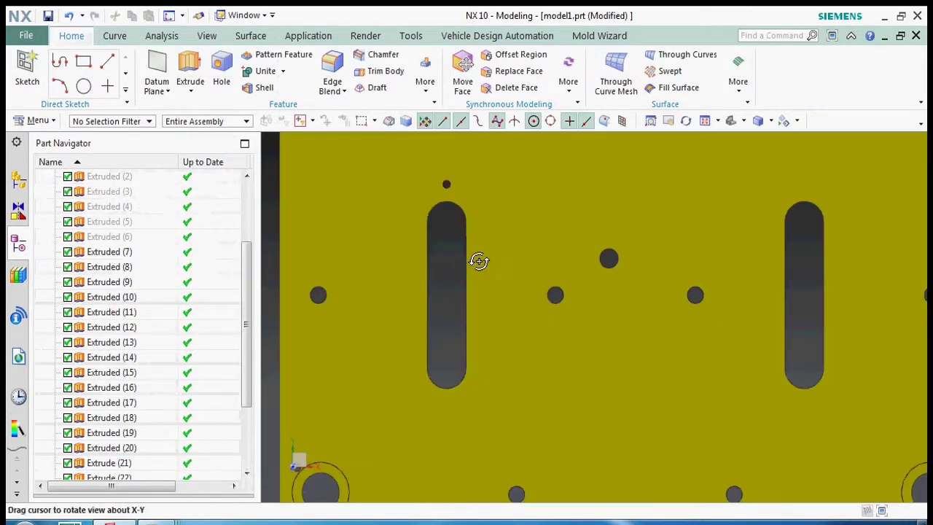
{"action": "middle_click_drag", "start_coordinate": [479, 261], "coordinate": [504, 240]}
{"action": "scroll", "coordinate": [456, 265], "scroll_direction": "down", "scroll_amount": 2}
{"action": "scroll", "coordinate": [483, 271], "scroll_direction": "up", "scroll_amount": 4}
{"action": "mouse_move", "coordinate": [483, 271]}
{"action": "middle_mouse_down"}
{"action": "mouse_move", "coordinate": [535, 264]}
{"action": "mouse_move", "coordinate": [554, 229]}
{"action": "middle_mouse_up"}
{"action": "scroll", "coordinate": [718, 251], "scroll_direction": "down", "scroll_amount": 3}
{"action": "right_click", "coordinate": [711, 209]}
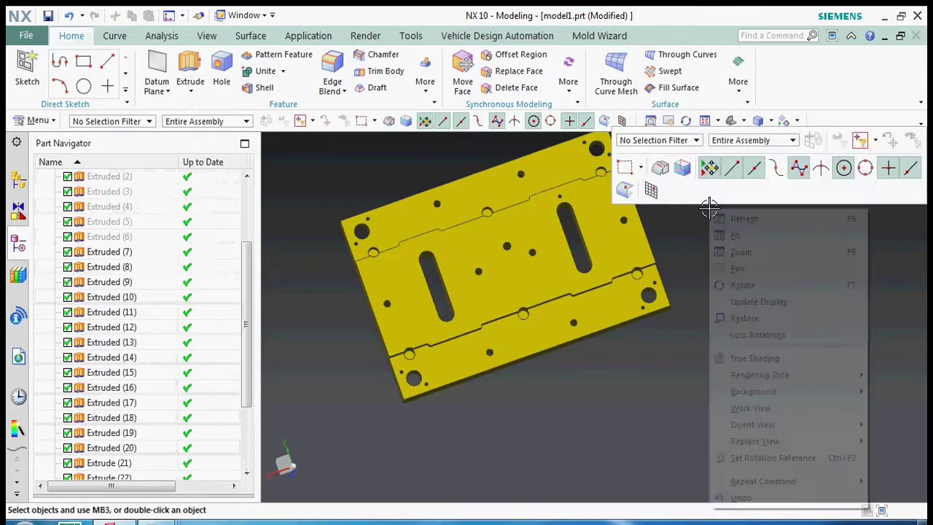
{"action": "mouse_move", "coordinate": [745, 335]}
{"action": "middle_mouse_down"}
{"action": "mouse_move", "coordinate": [706, 260]}
{"action": "mouse_move", "coordinate": [601, 274]}
{"action": "mouse_move", "coordinate": [669, 277]}
{"action": "mouse_move", "coordinate": [705, 229]}
{"action": "mouse_move", "coordinate": [688, 256]}
{"action": "mouse_move", "coordinate": [654, 251]}
{"action": "middle_mouse_up"}
{"action": "mouse_move", "coordinate": [597, 256]}
{"action": "middle_mouse_down"}
{"action": "mouse_move", "coordinate": [593, 229]}
{"action": "mouse_move", "coordinate": [572, 230]}
{"action": "middle_mouse_up"}
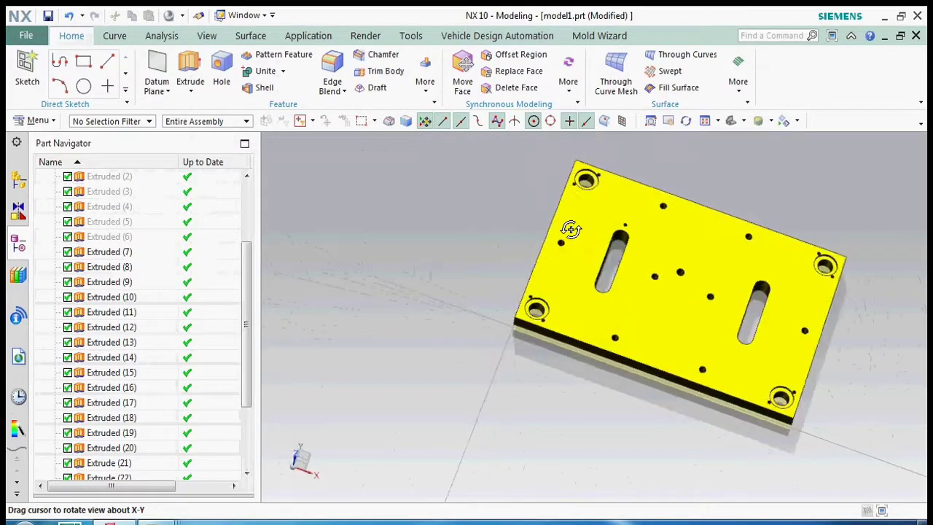